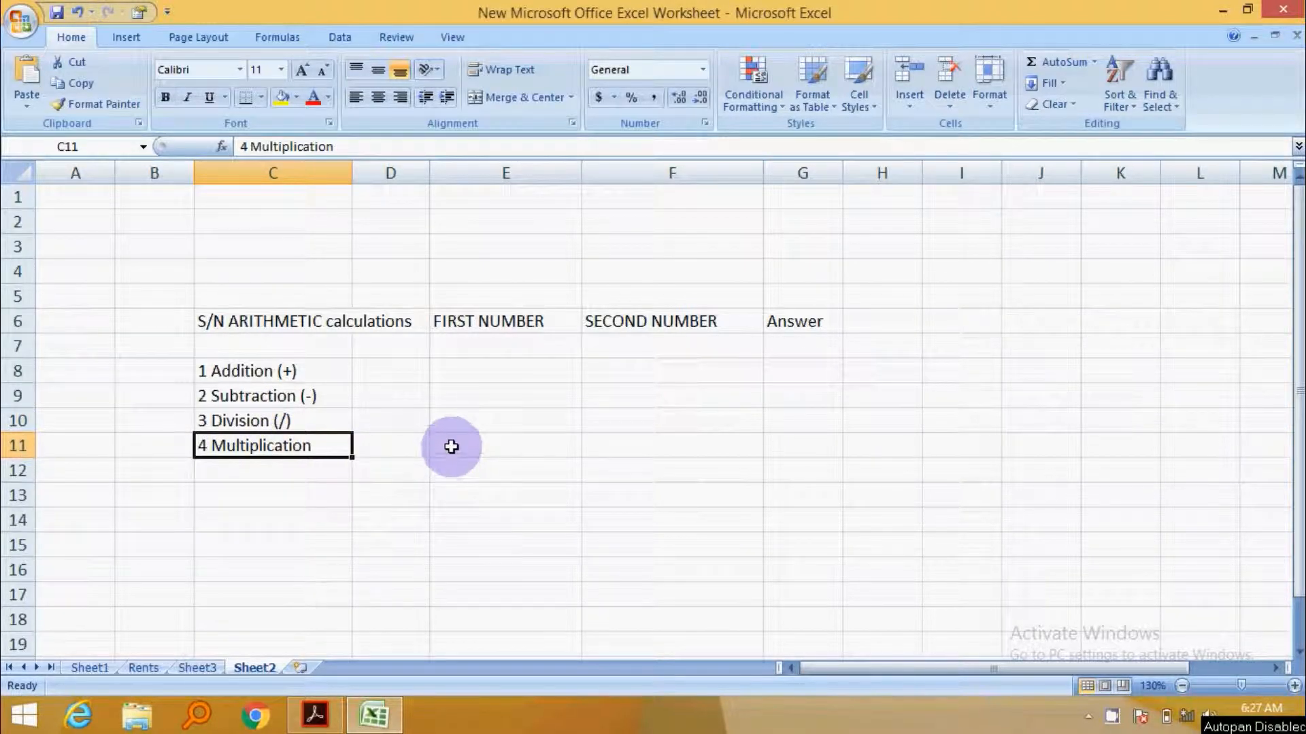
# - Fill the Addition row with 25 as the first number (E8) and 38 as the second number (F8)
pyautogui.click(484, 375)
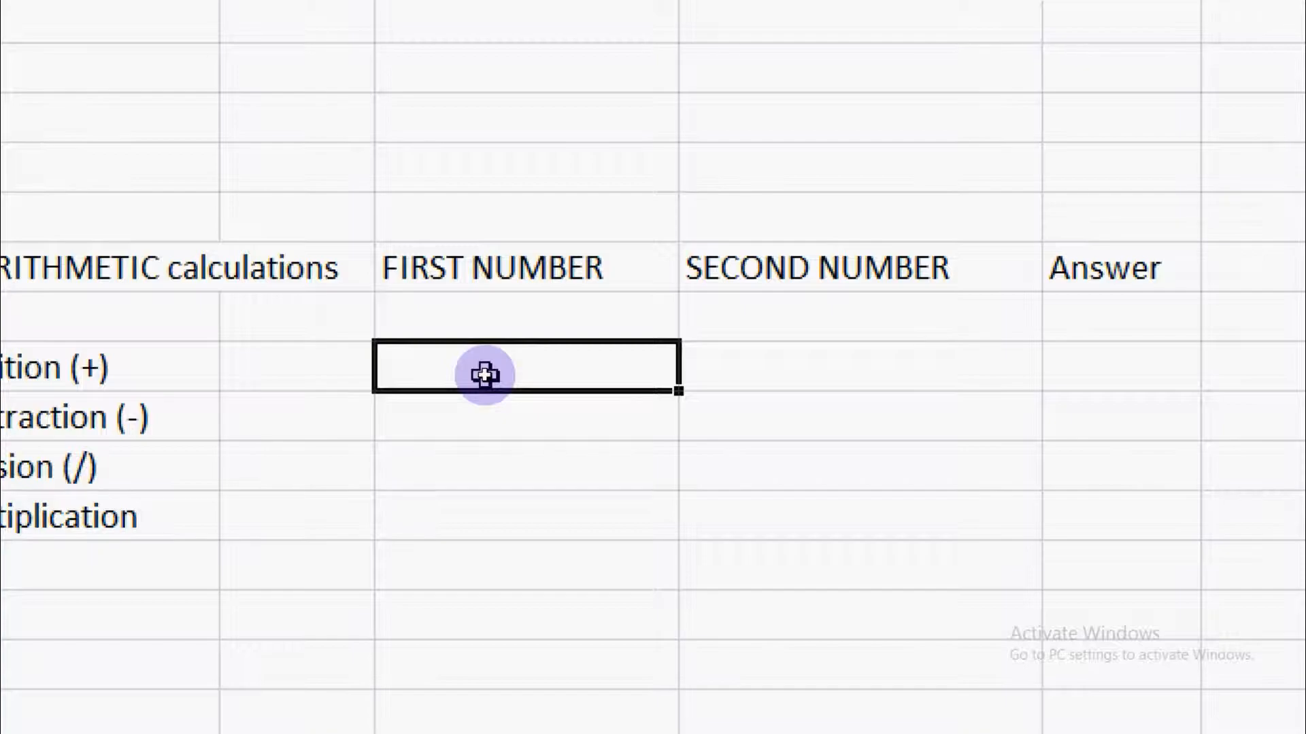
pyautogui.write('25')
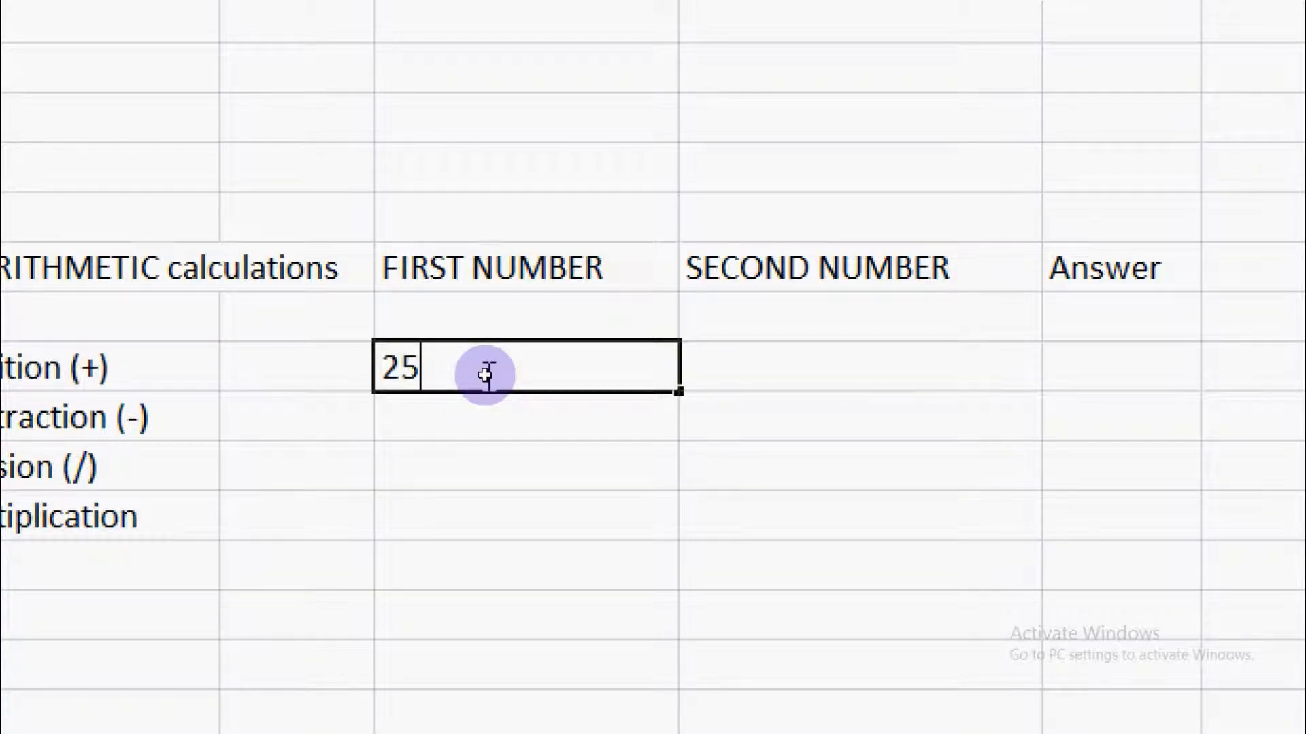
pyautogui.press('Tab')
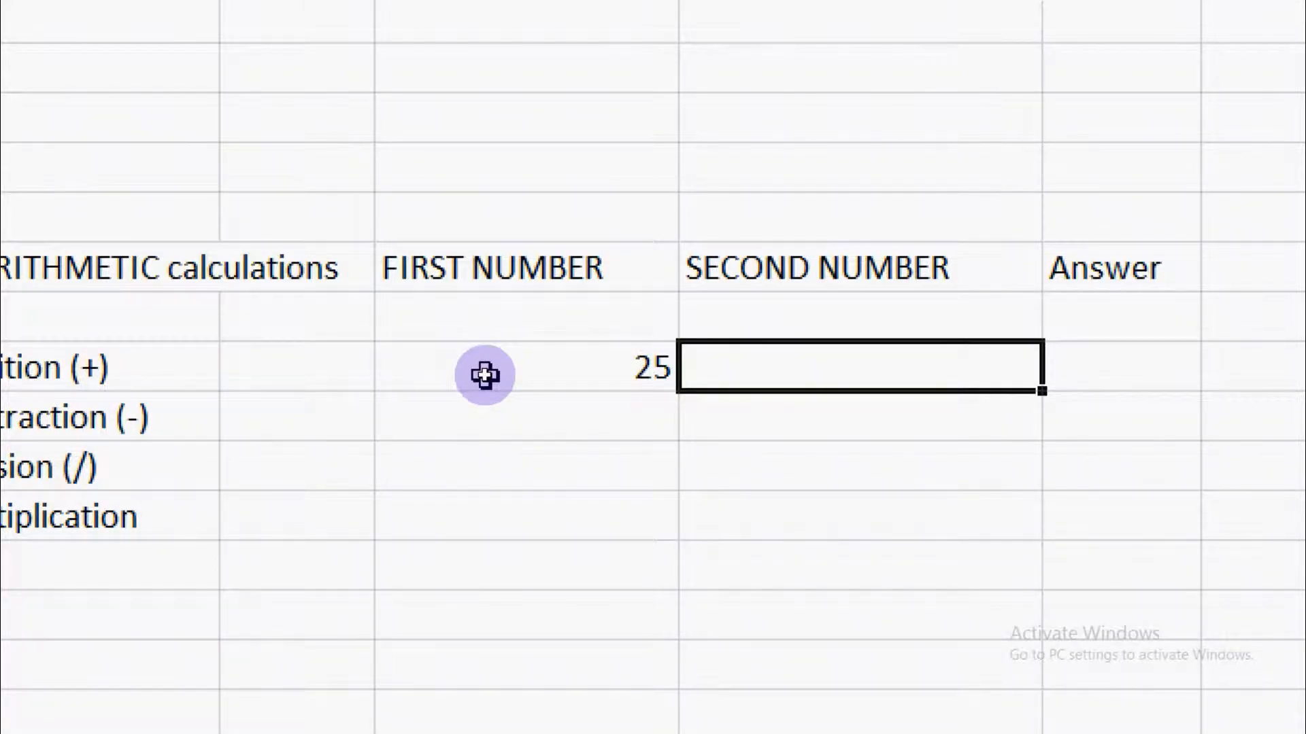
pyautogui.write('38')
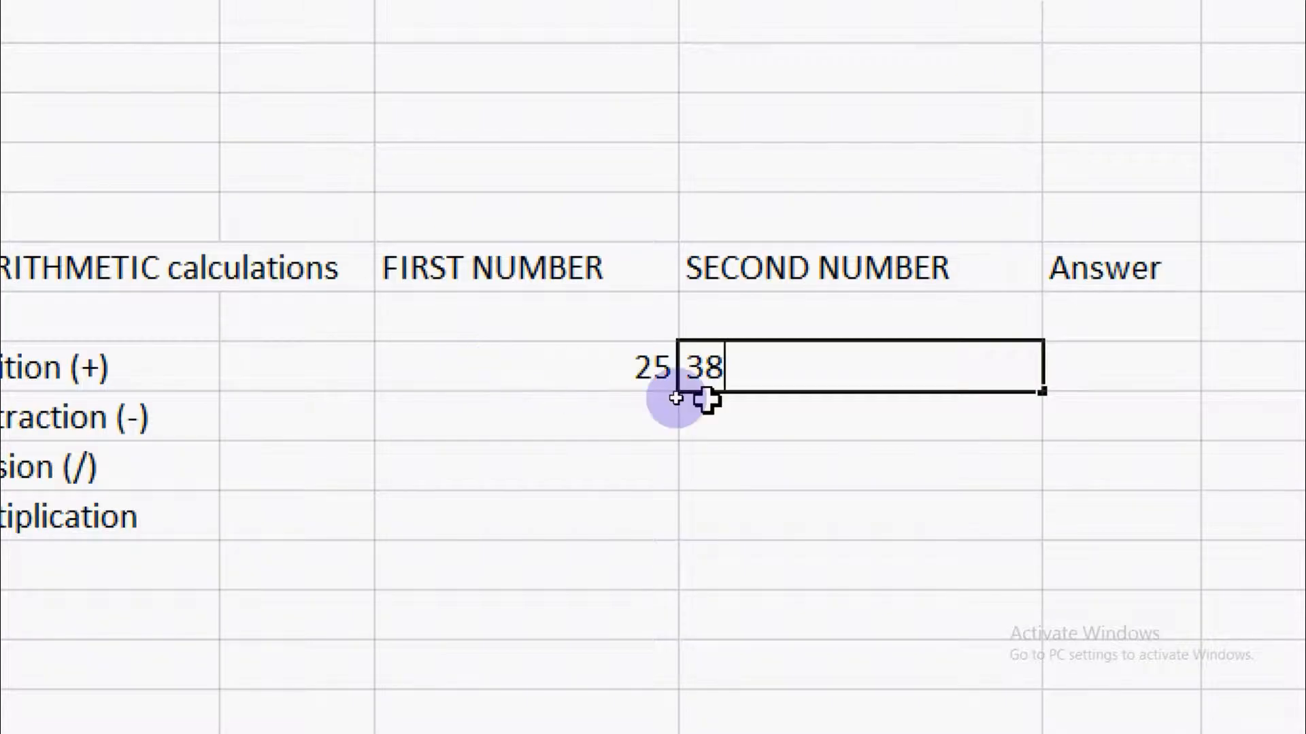
# - Add the two numbers of the Addition row in answer cell G8 with the formula =E8+F8
pyautogui.hscroll(2, 918, 391)
pyautogui.click(775, 367)
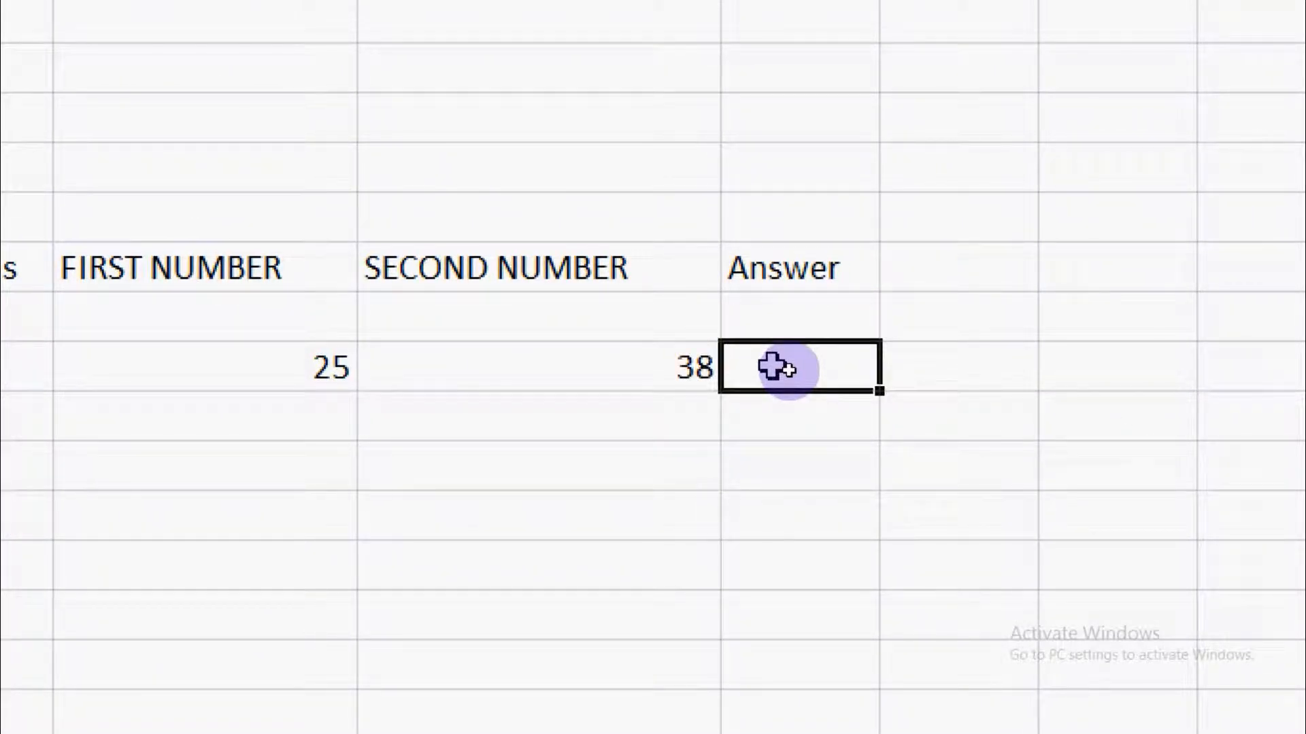
pyautogui.write('=')
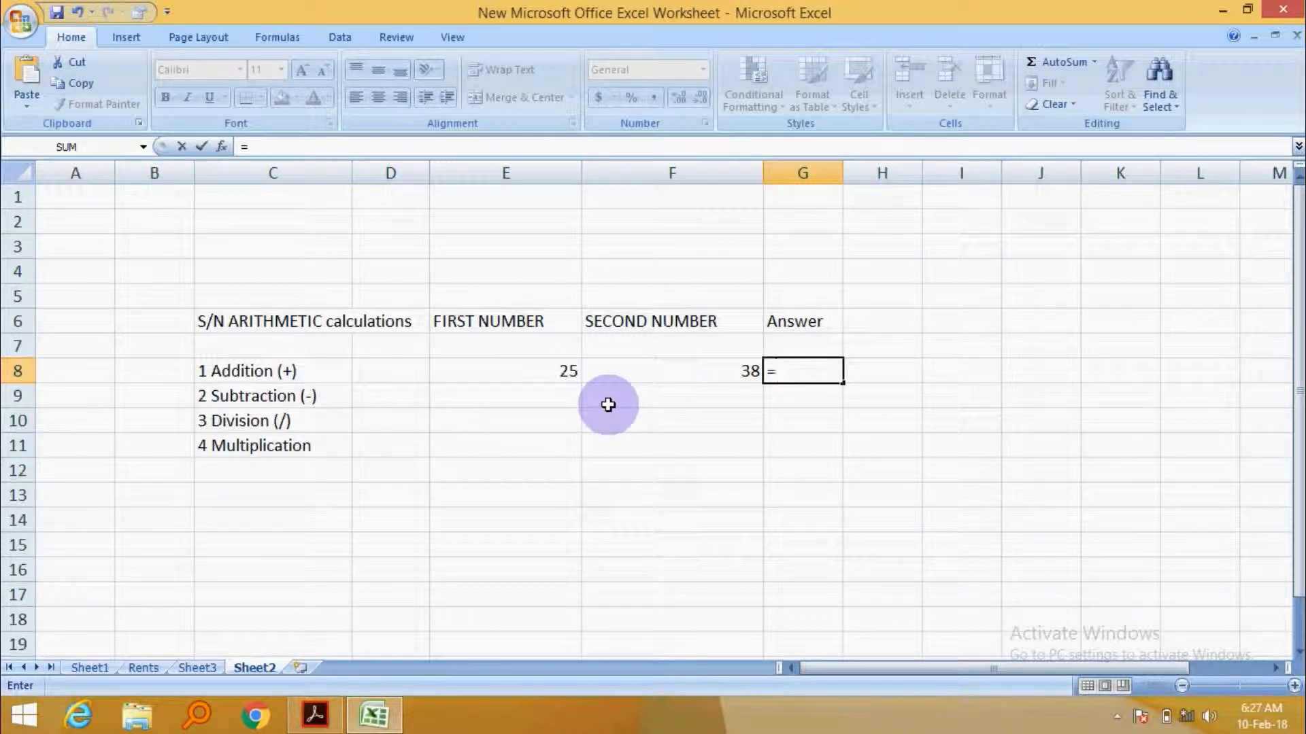
pyautogui.click(534, 374)
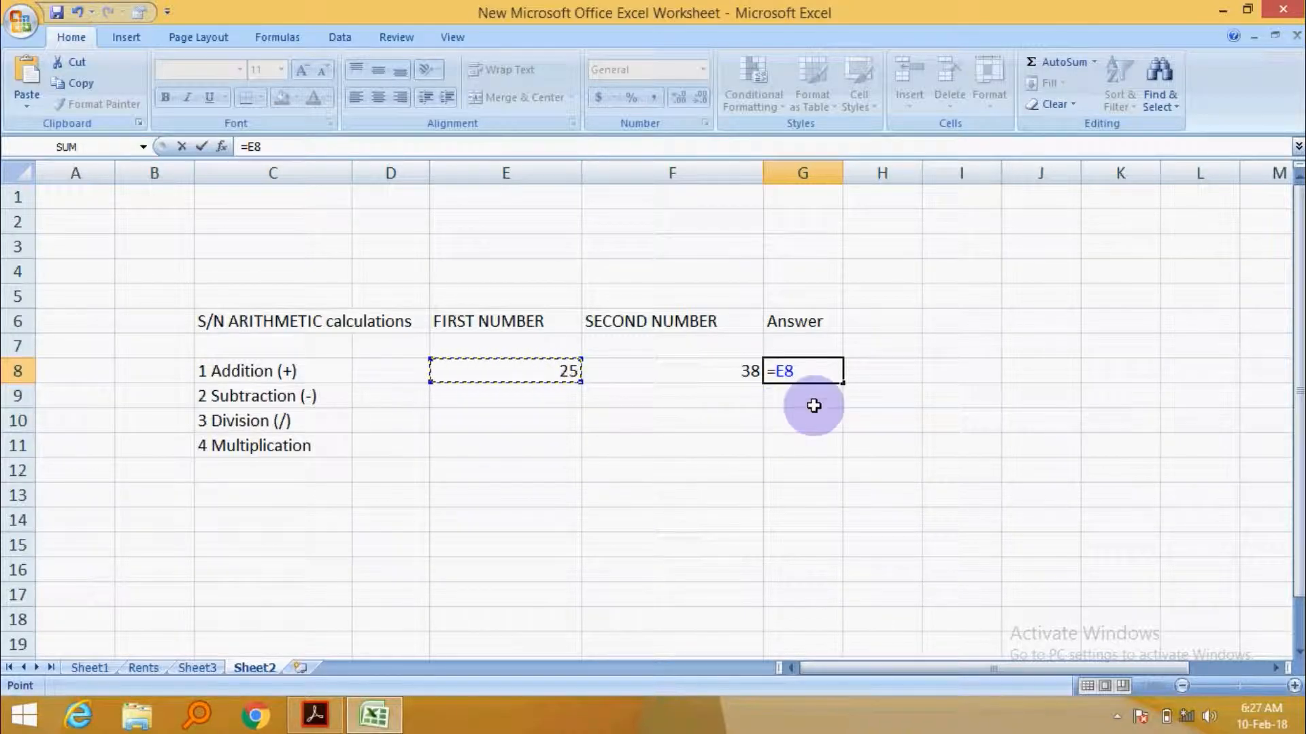
pyautogui.write('+')
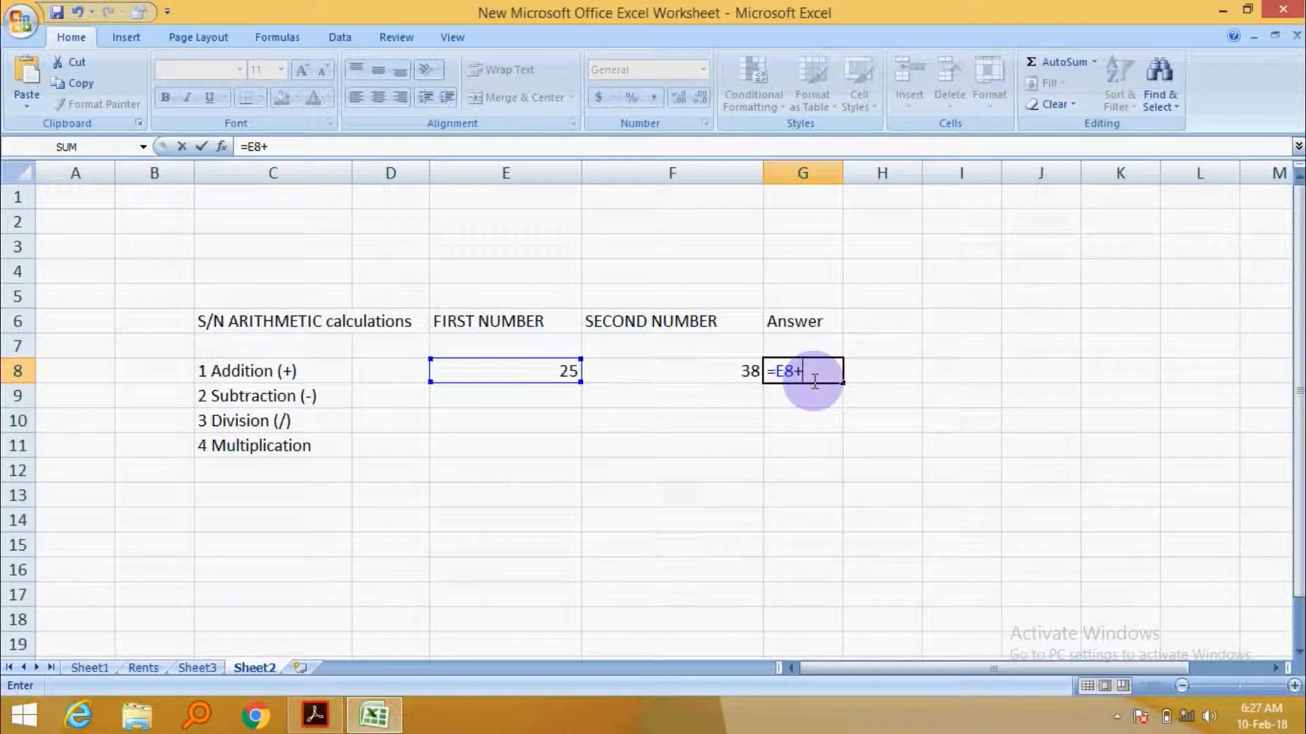
pyautogui.click(695, 372)
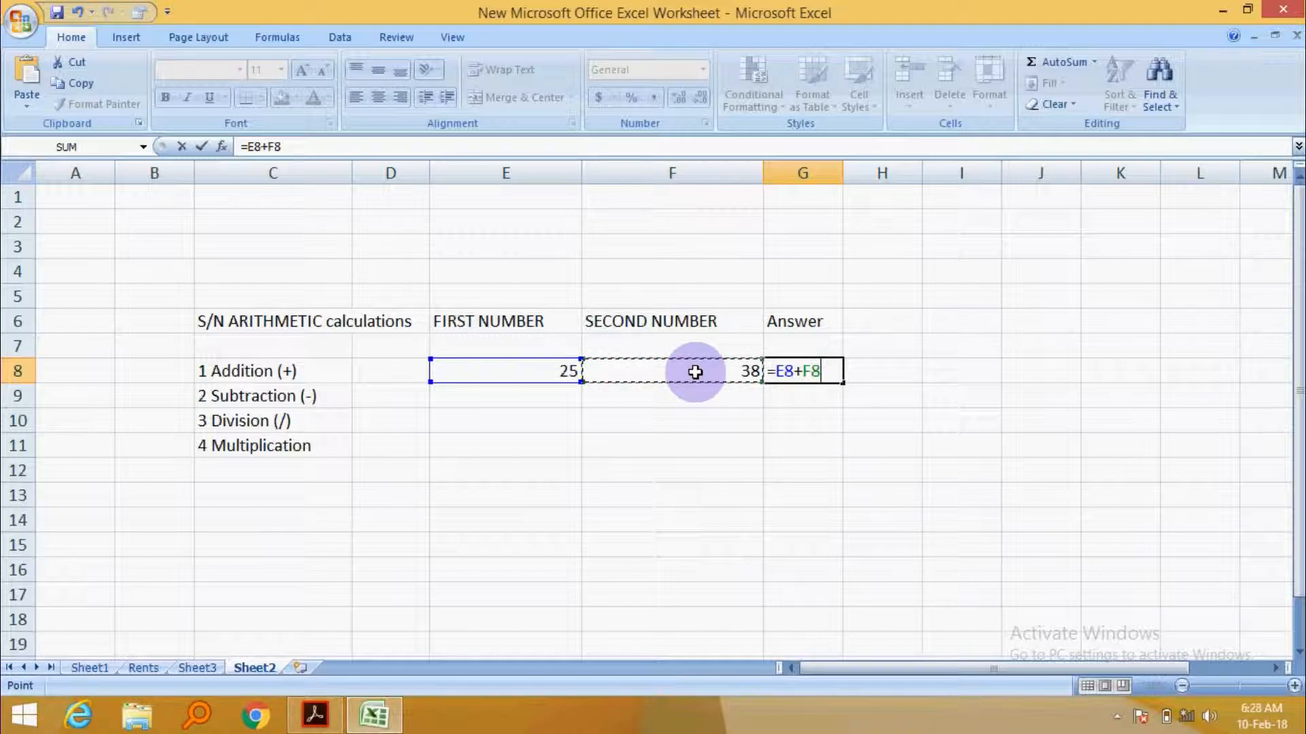
pyautogui.moveTo(825, 372); pyautogui.dragTo(772, 373)
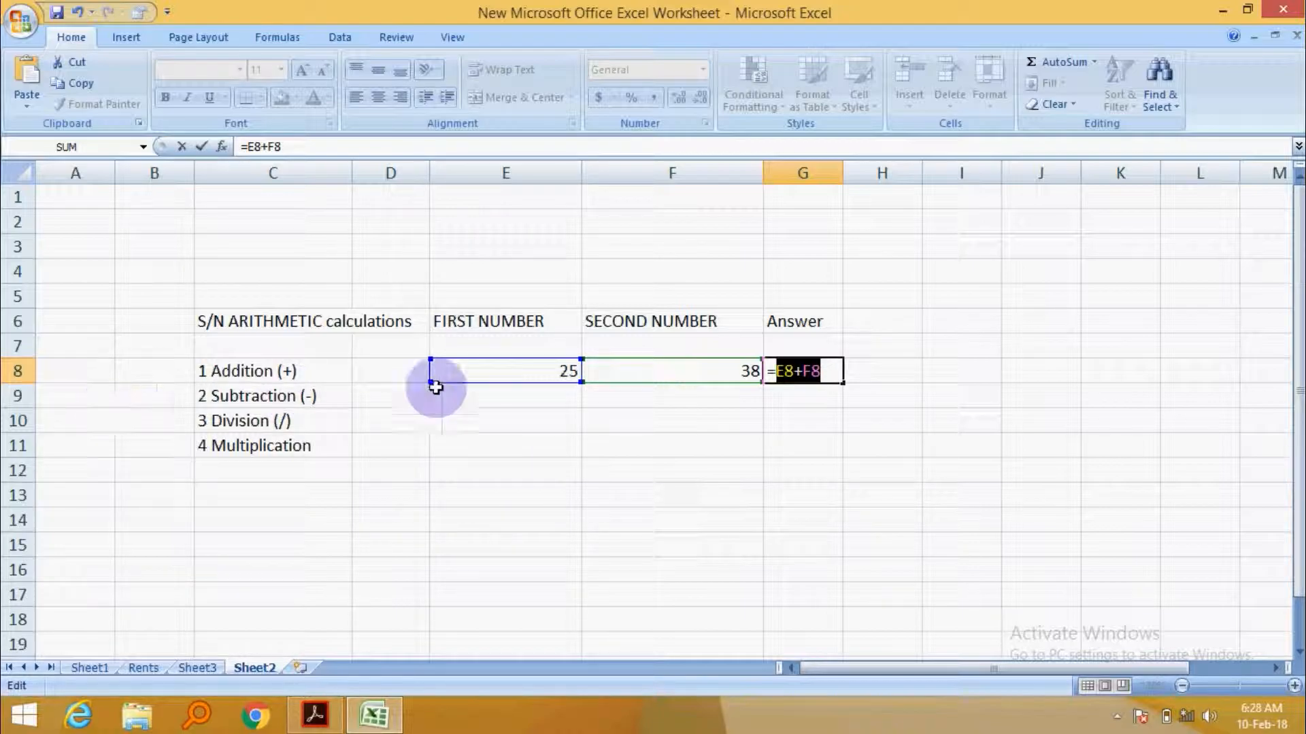
pyautogui.click(802, 370)
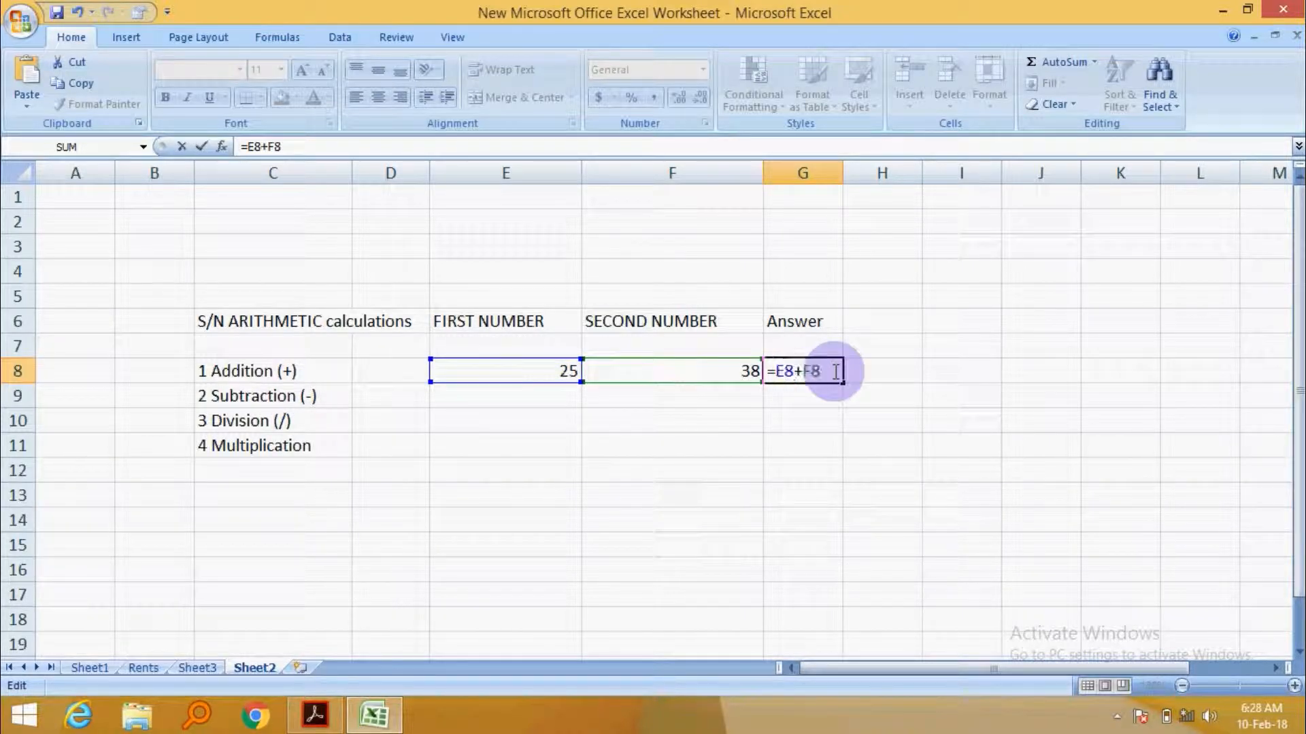
pyautogui.press('Return')
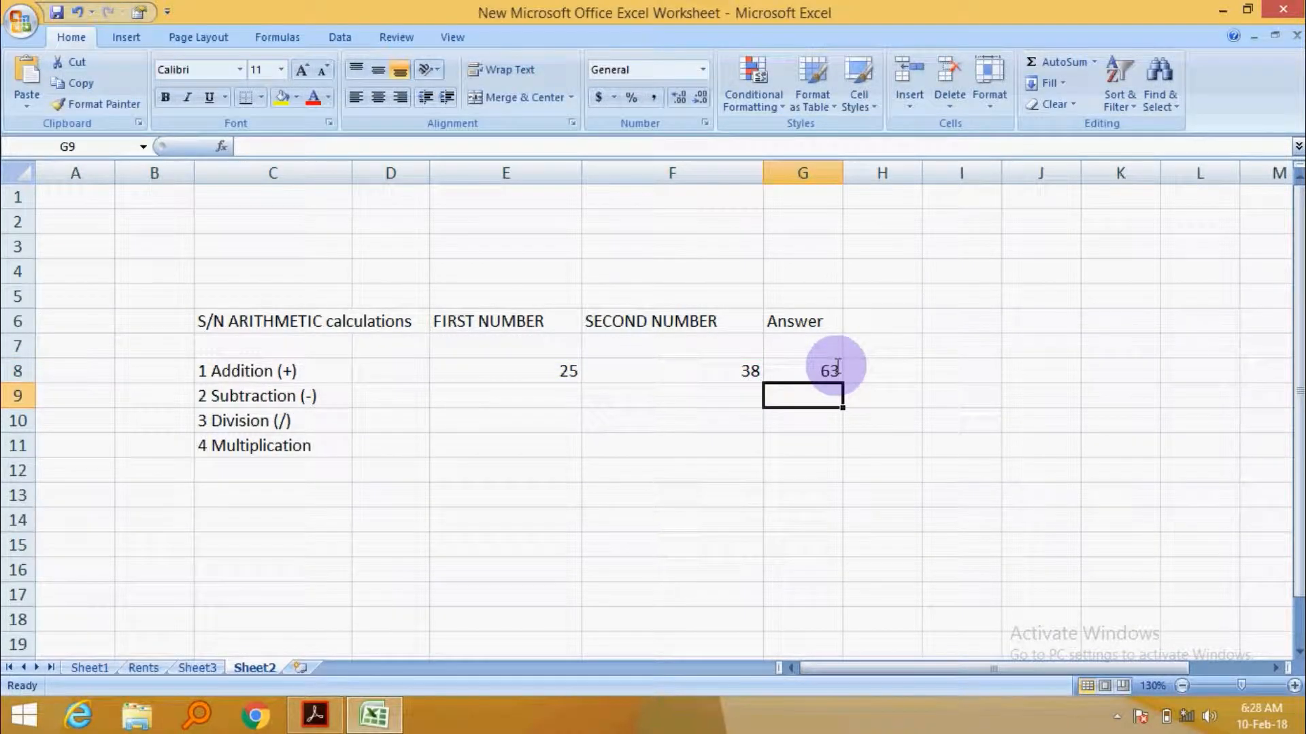
pyautogui.click(822, 370)
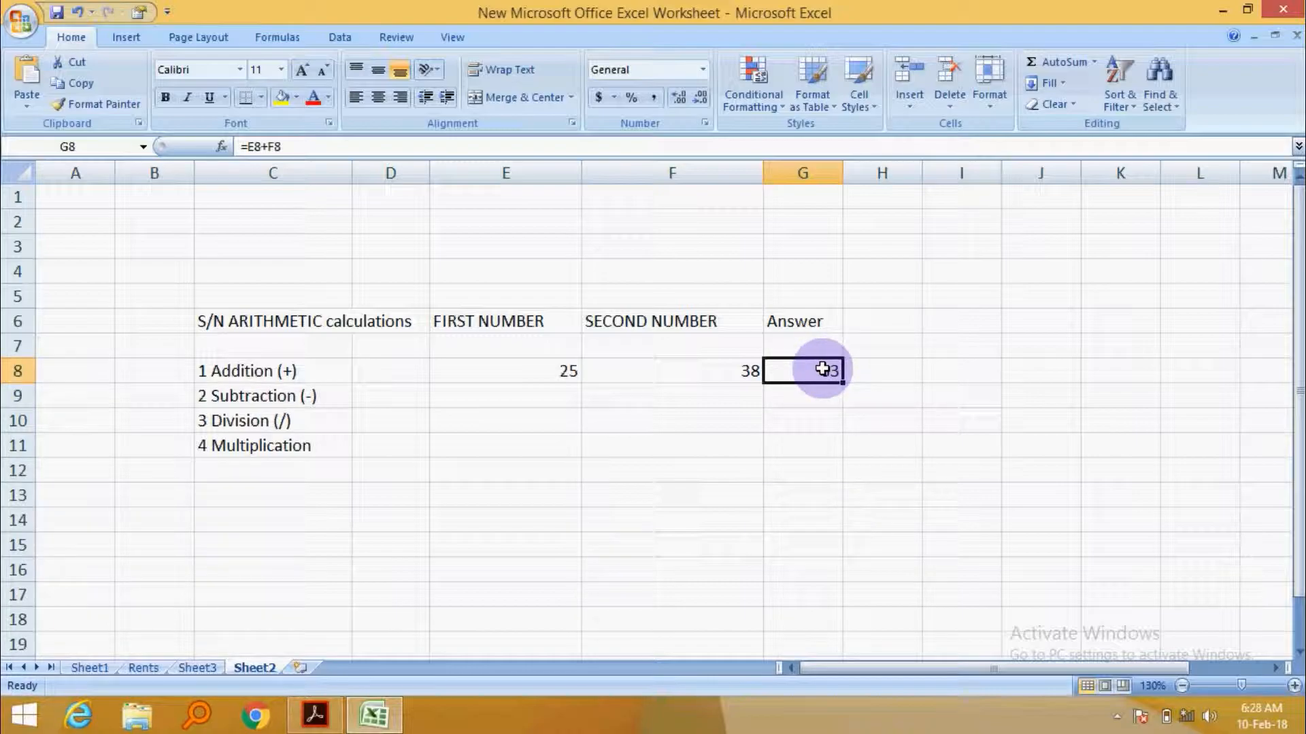
# - Fill the Subtraction row with 456745 as the first number (E9) and 34567 as the second number (F9)
pyautogui.click(514, 398)
pyautogui.write('456745')
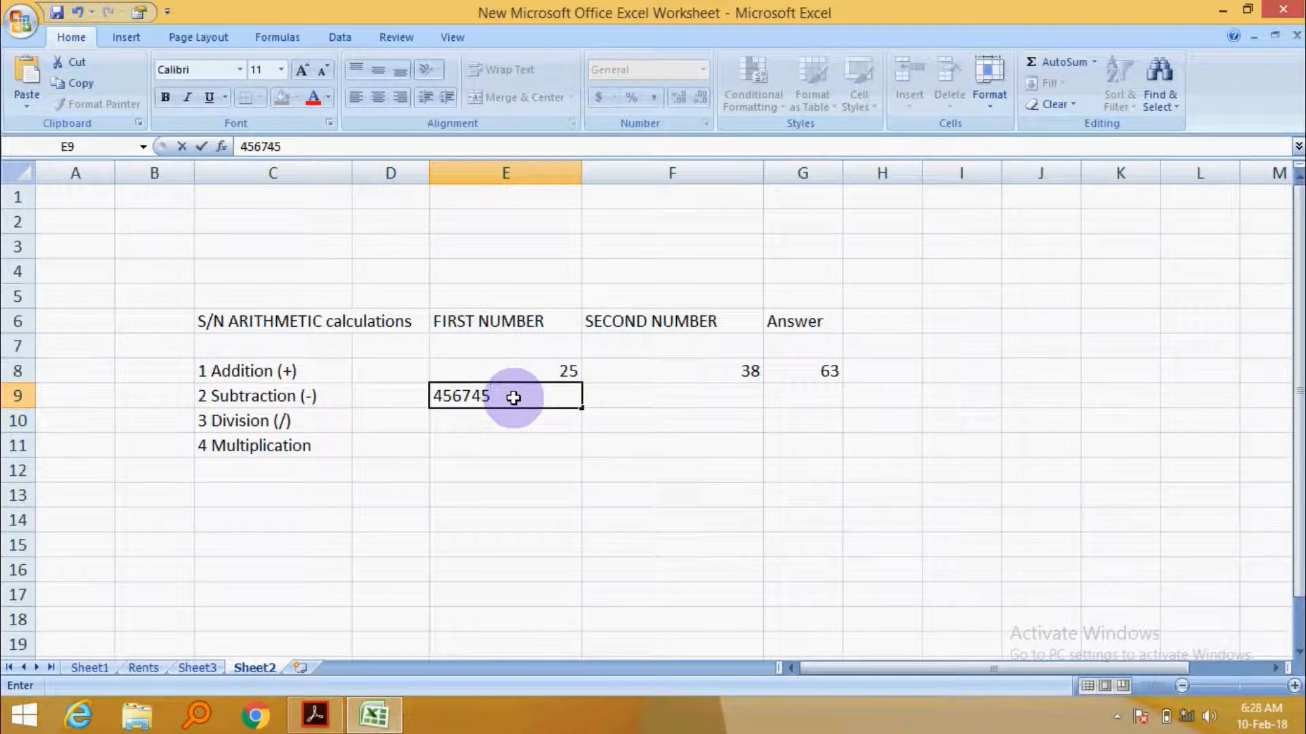
pyautogui.click(687, 400)
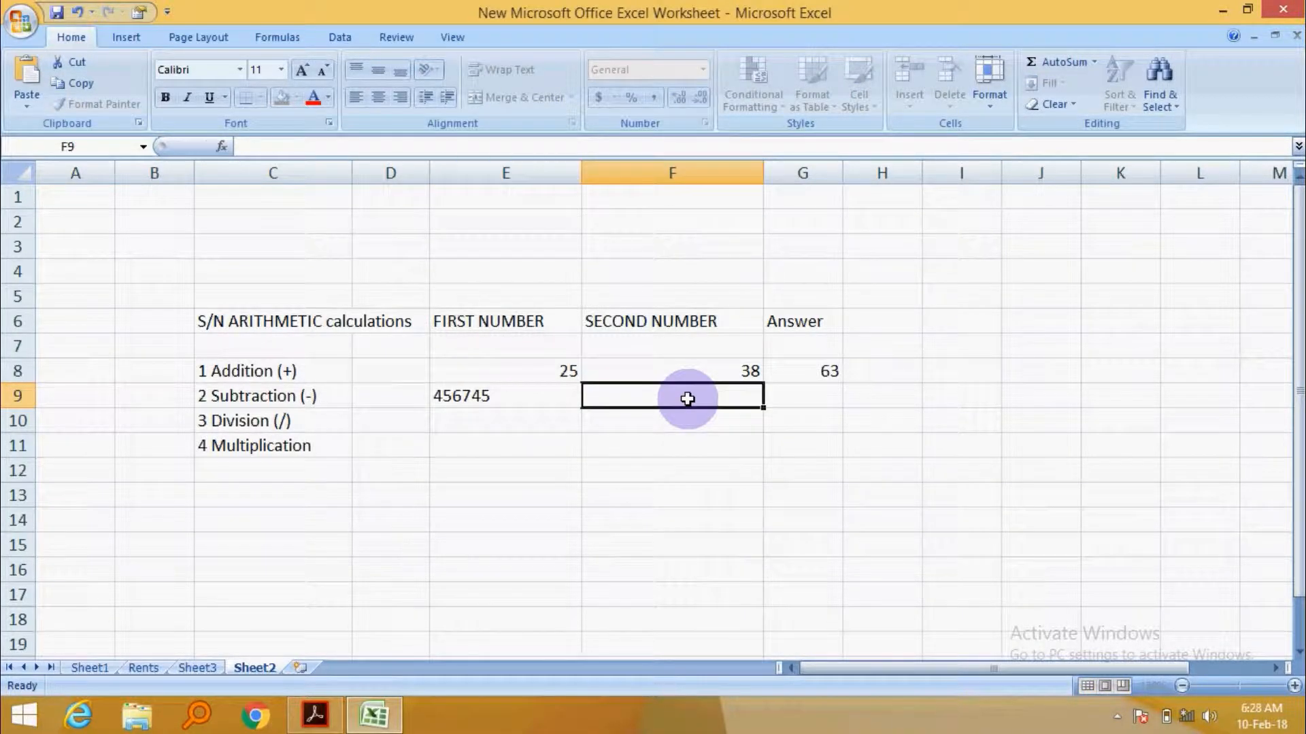
pyautogui.write('34567')
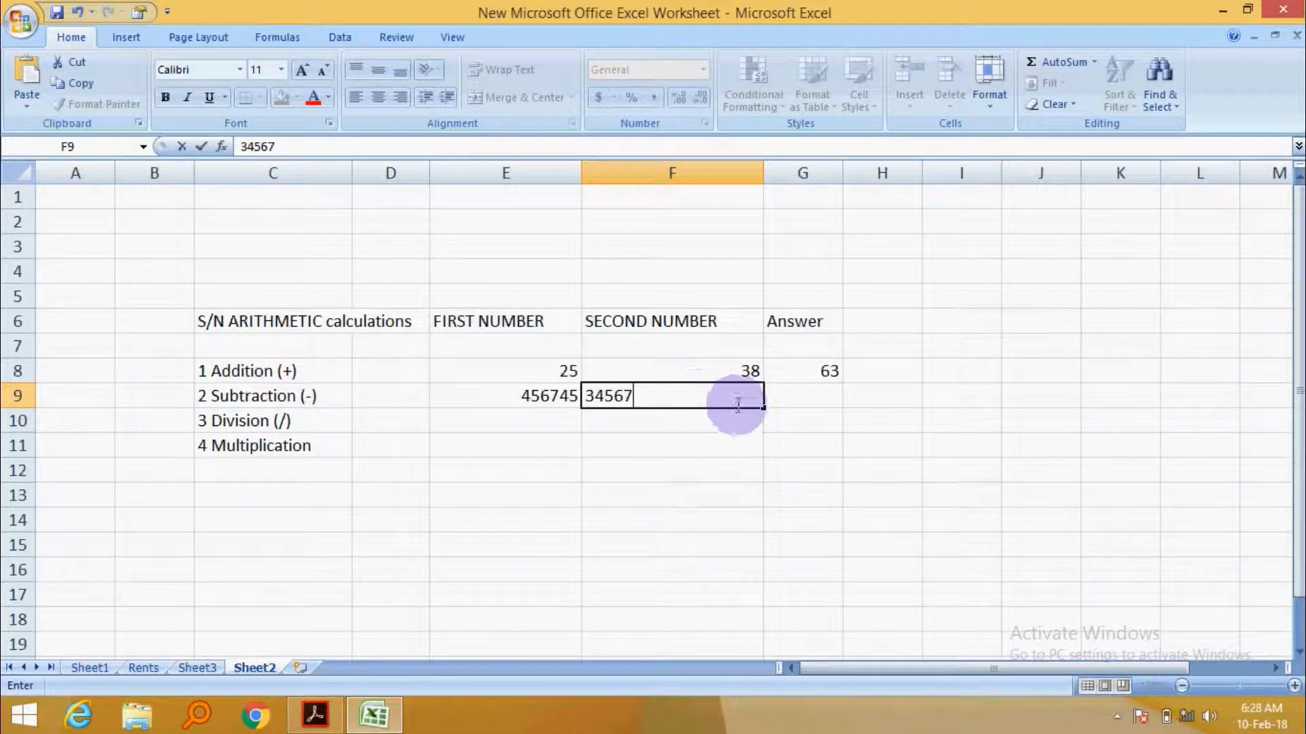
# - Subtract the second number from the first in the Subtraction row's answer cell G9 with =E9-F9
pyautogui.click(800, 393)
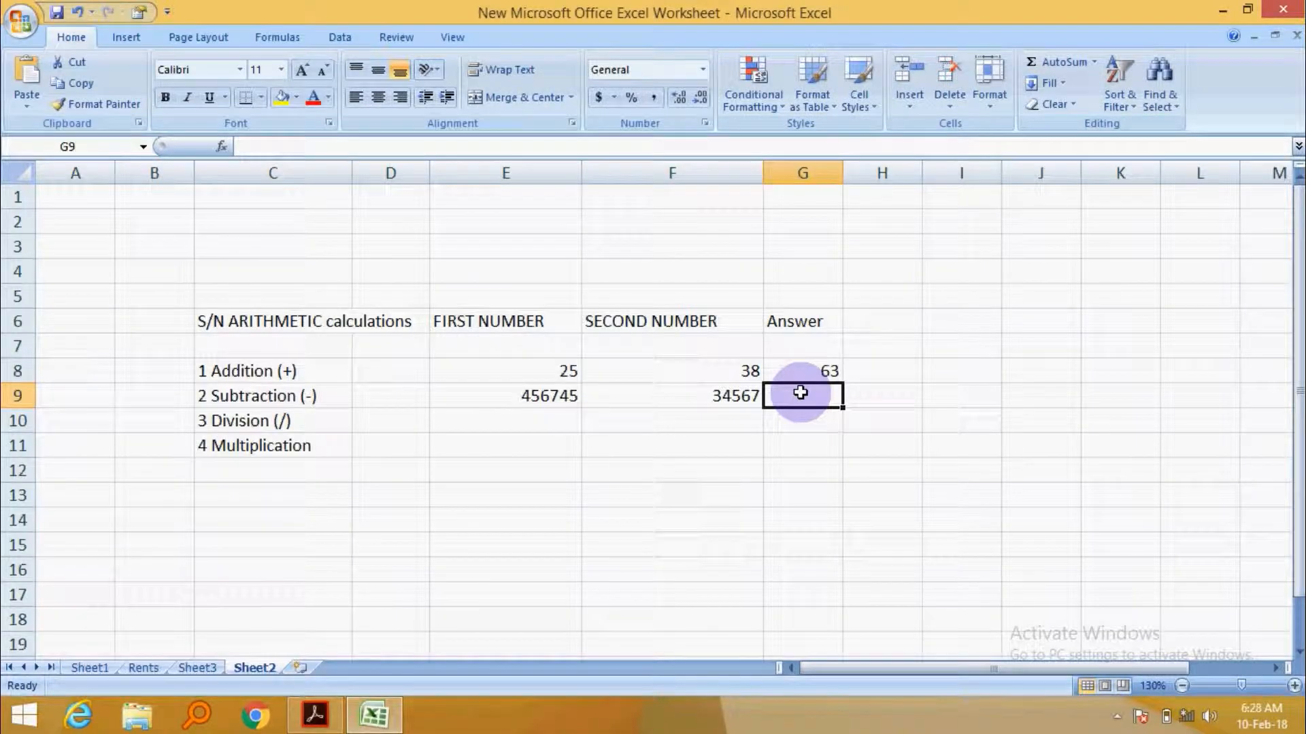
pyautogui.write('=')
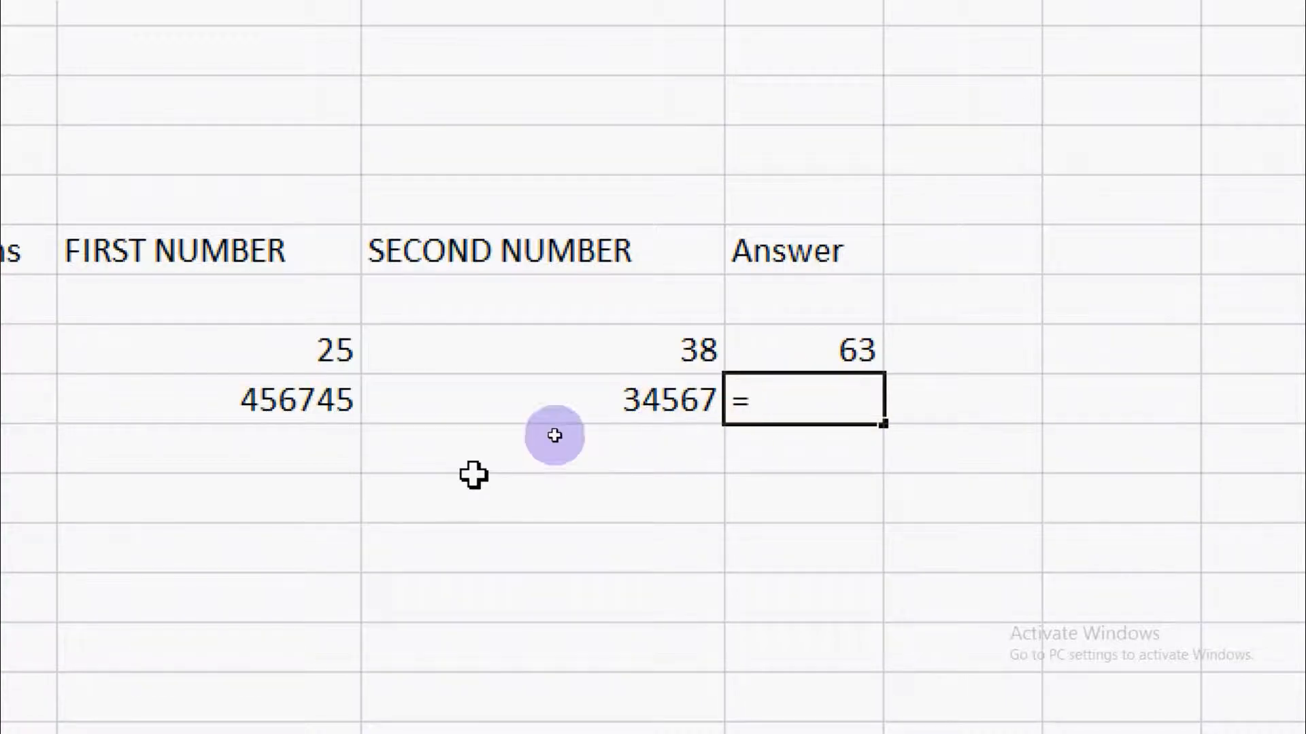
pyautogui.click(394, 399)
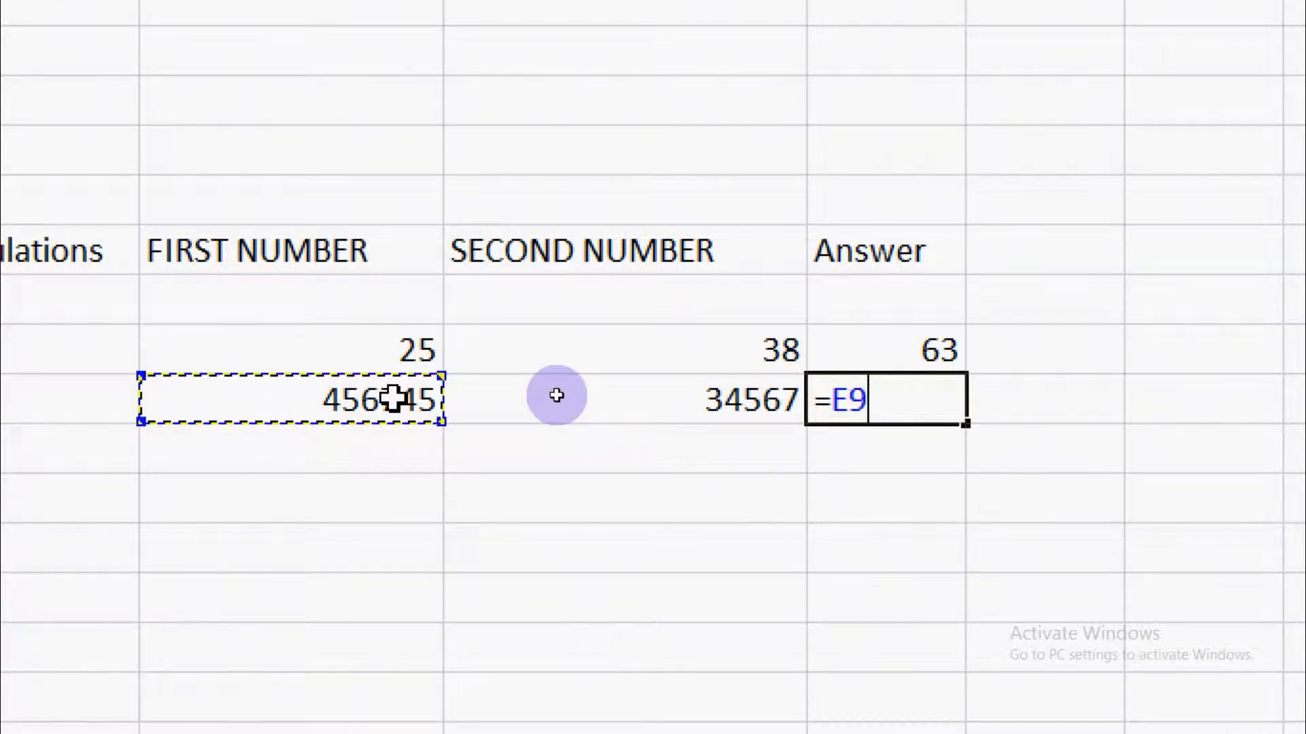
pyautogui.write('-')
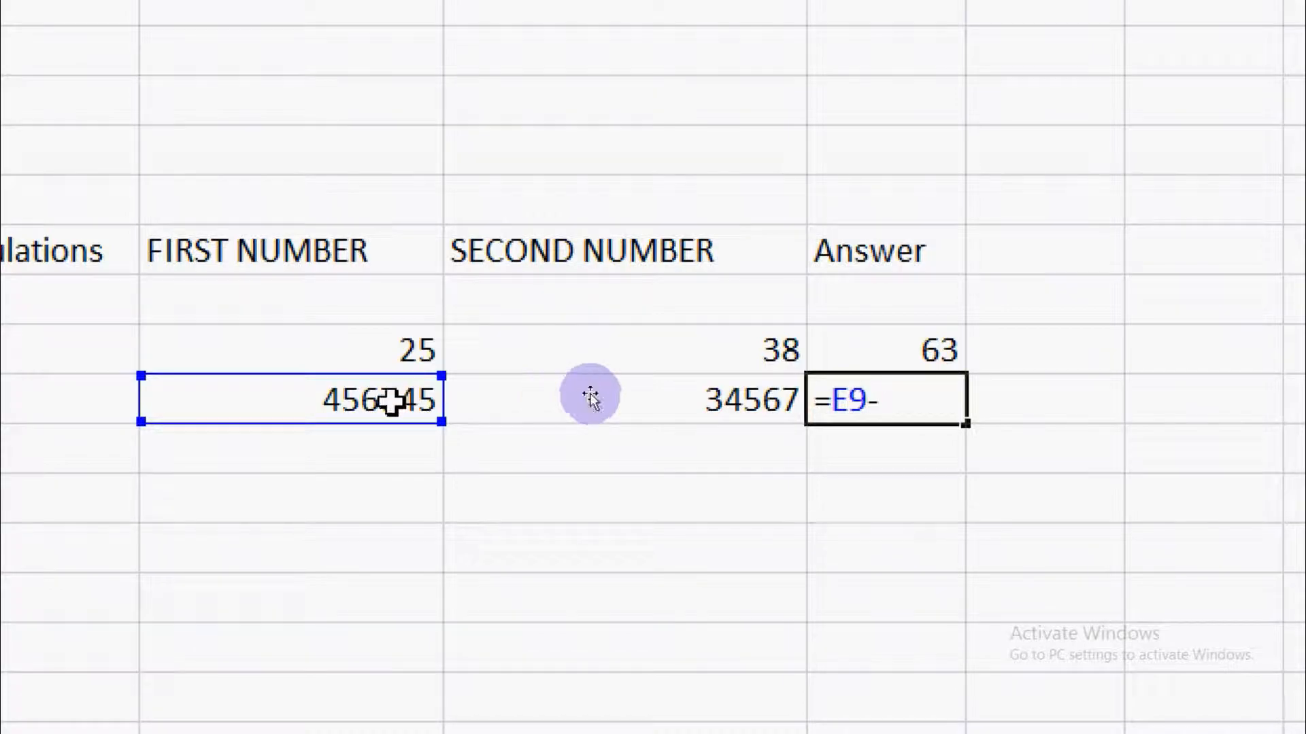
pyautogui.click(707, 396)
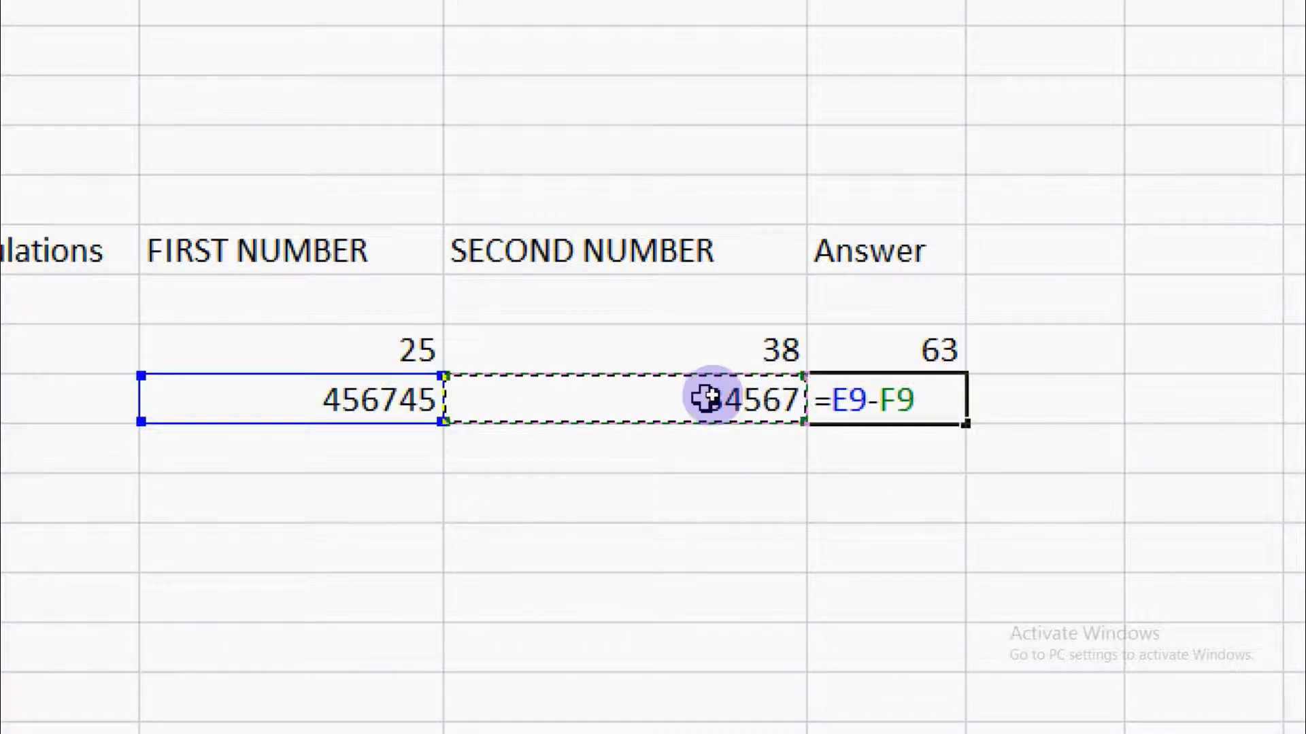
pyautogui.press('Return')
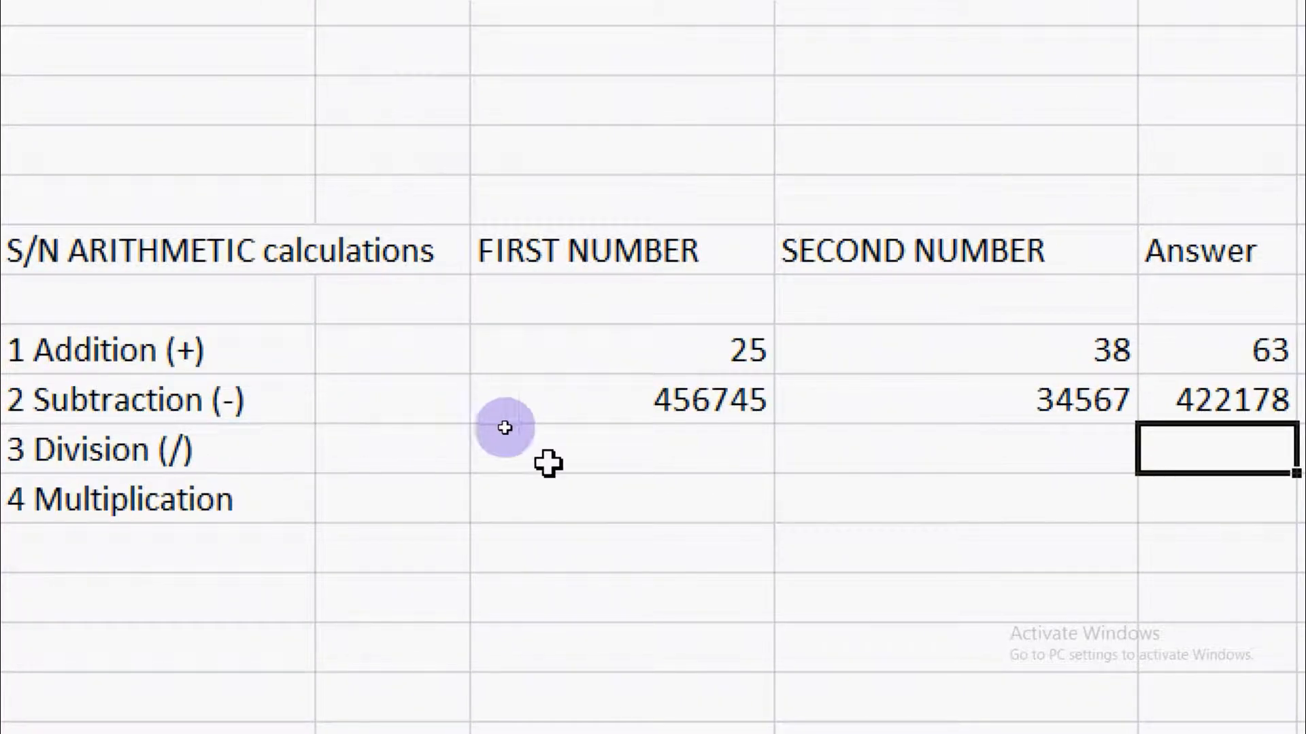
# - Fill the Division row with 456456 as the first number (E10) and 2345 as the second number (F10)
pyautogui.click(732, 465)
pyautogui.write('456456')
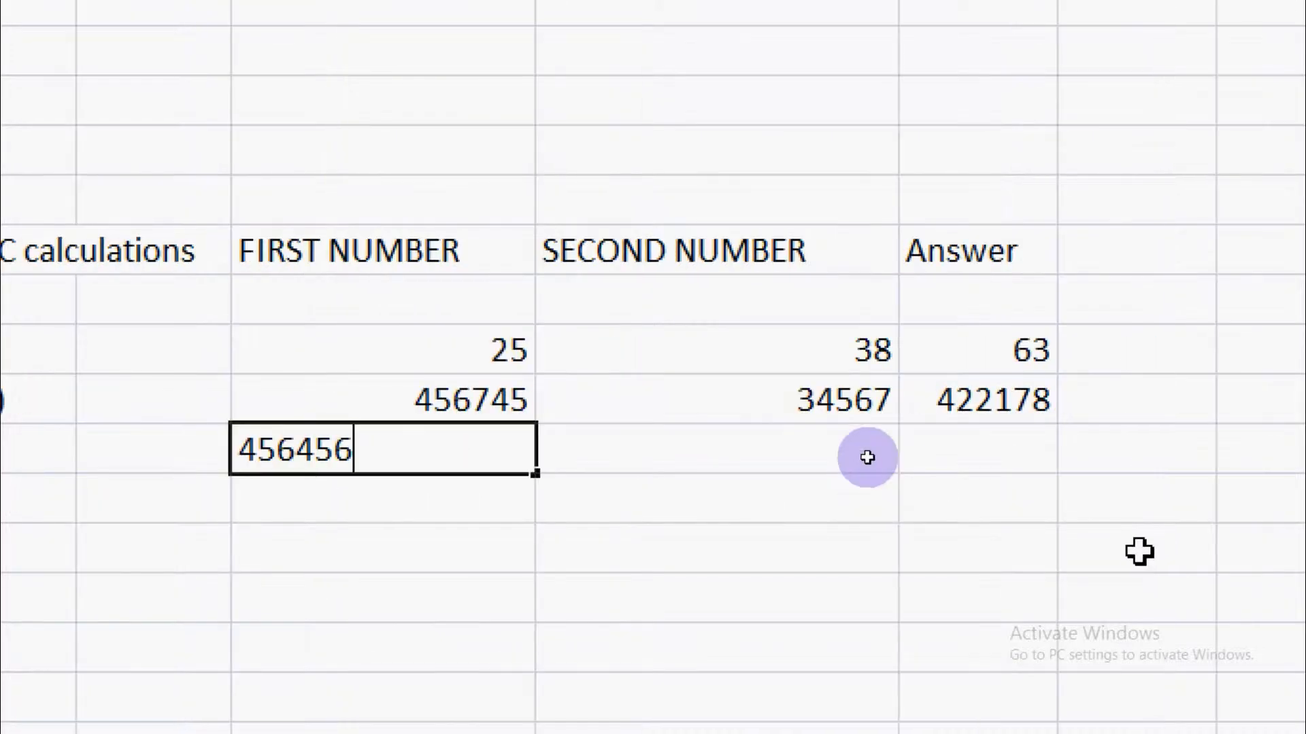
pyautogui.click(802, 450)
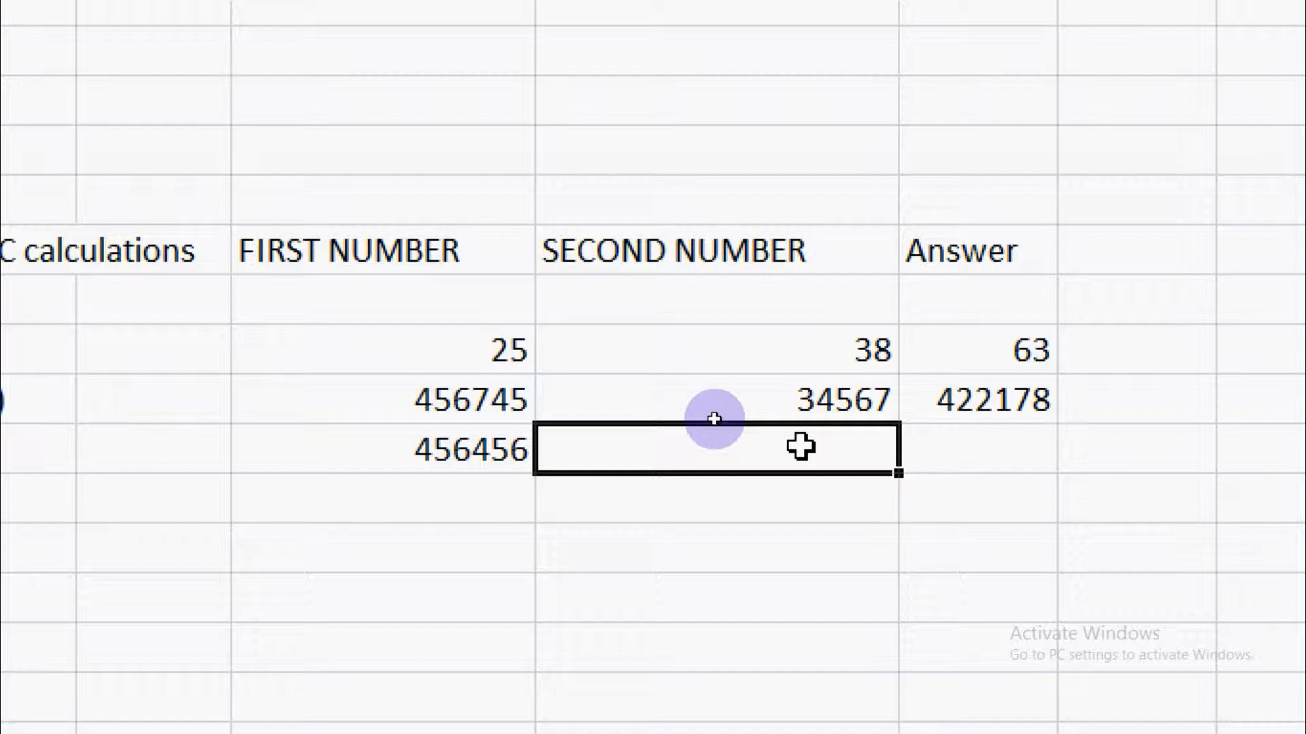
pyautogui.write('2345')
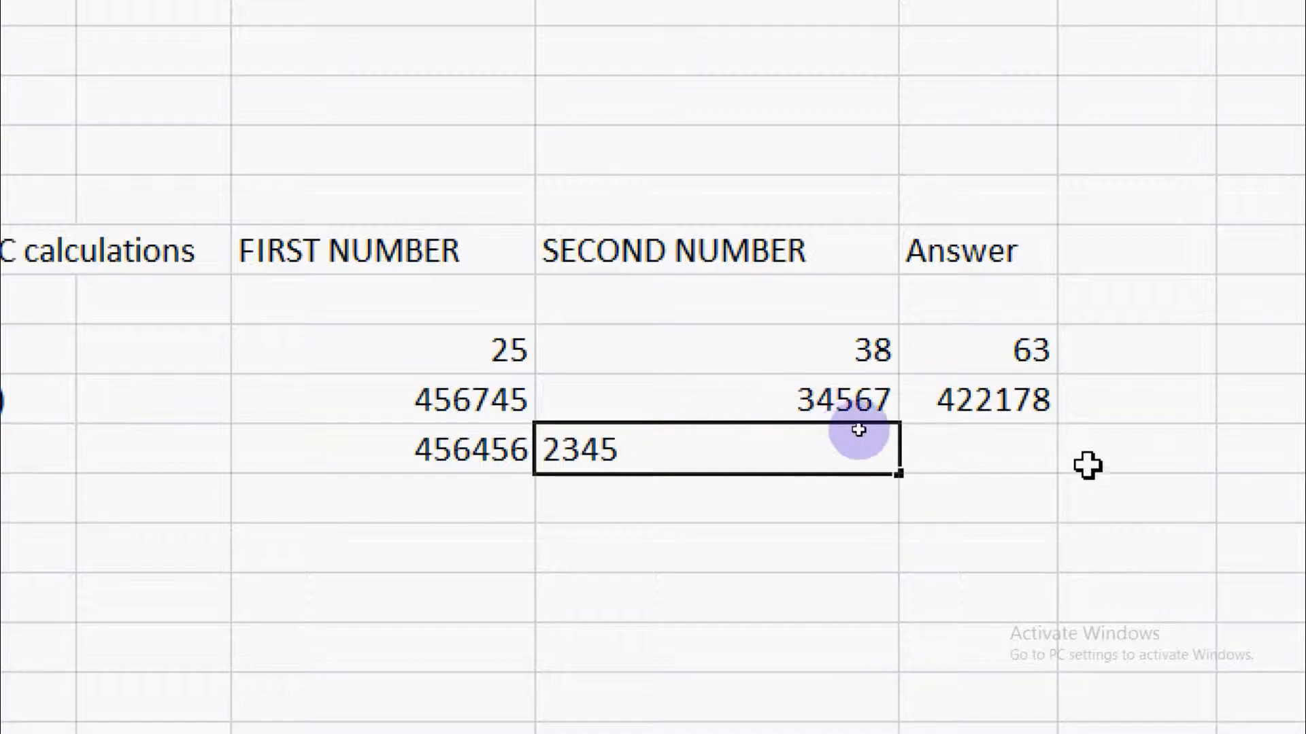
# - Divide the first number by the second in the Division row's answer cell G10 with =E10/F10
pyautogui.click(978, 446)
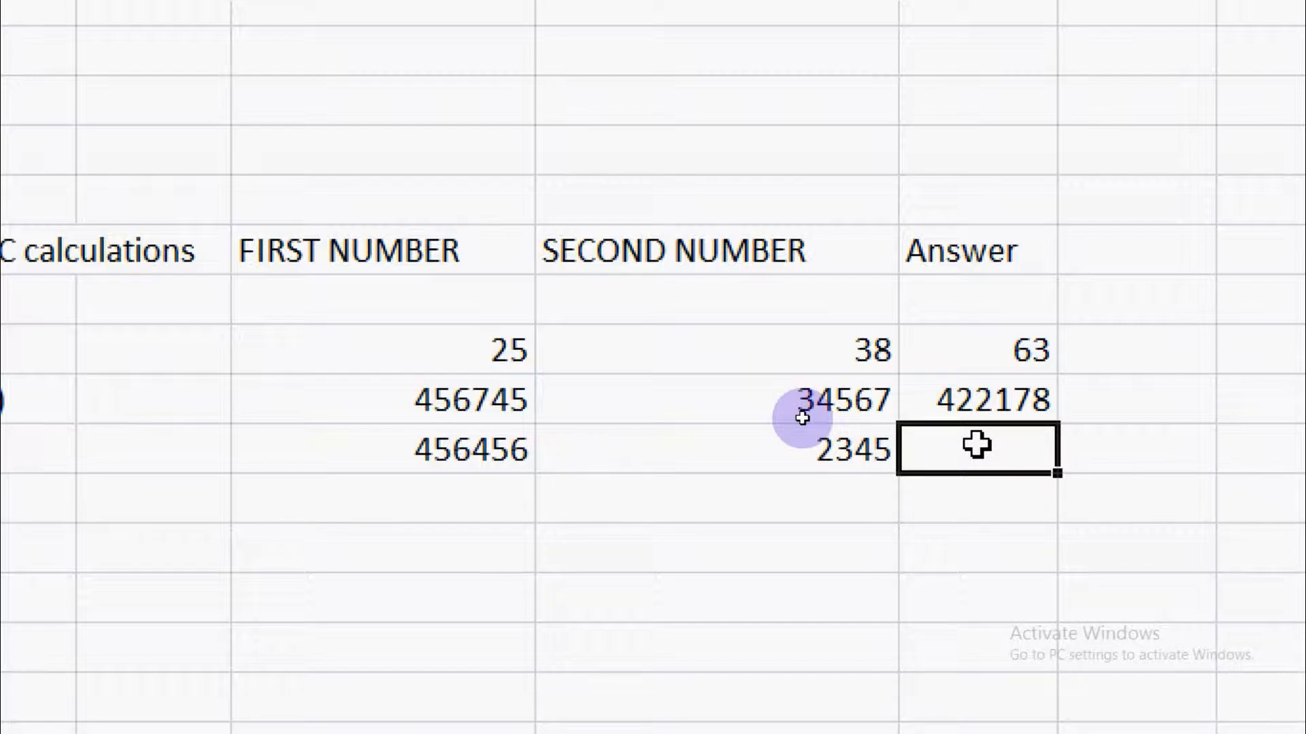
pyautogui.write('=')
pyautogui.click(413, 449)
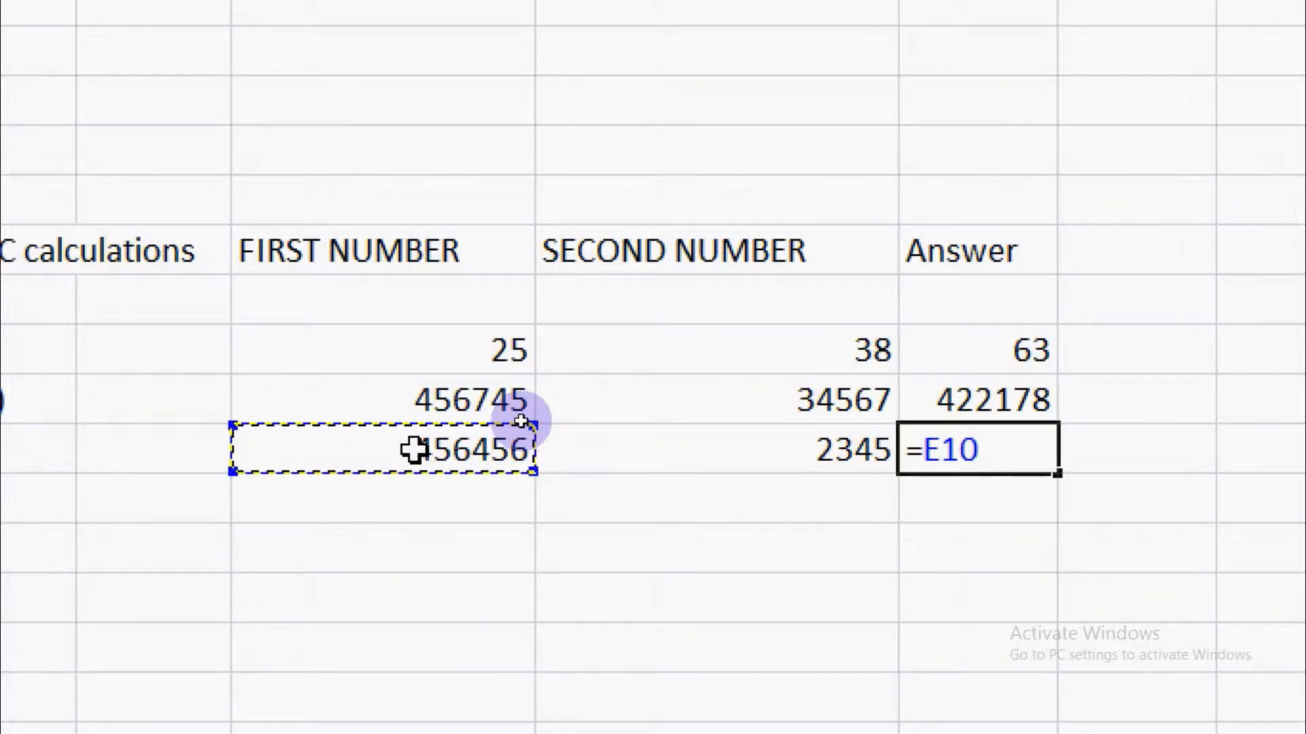
pyautogui.write('?')
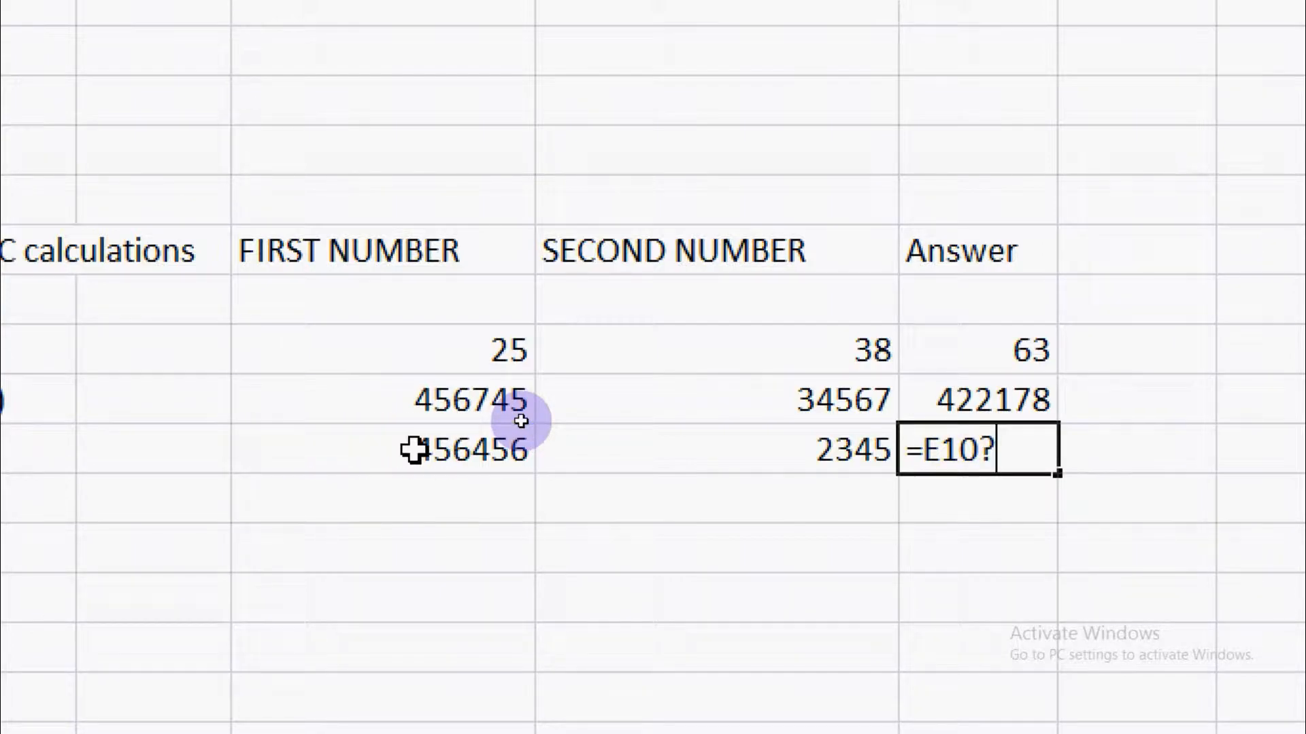
pyautogui.press('BackSpace')
pyautogui.write('/')
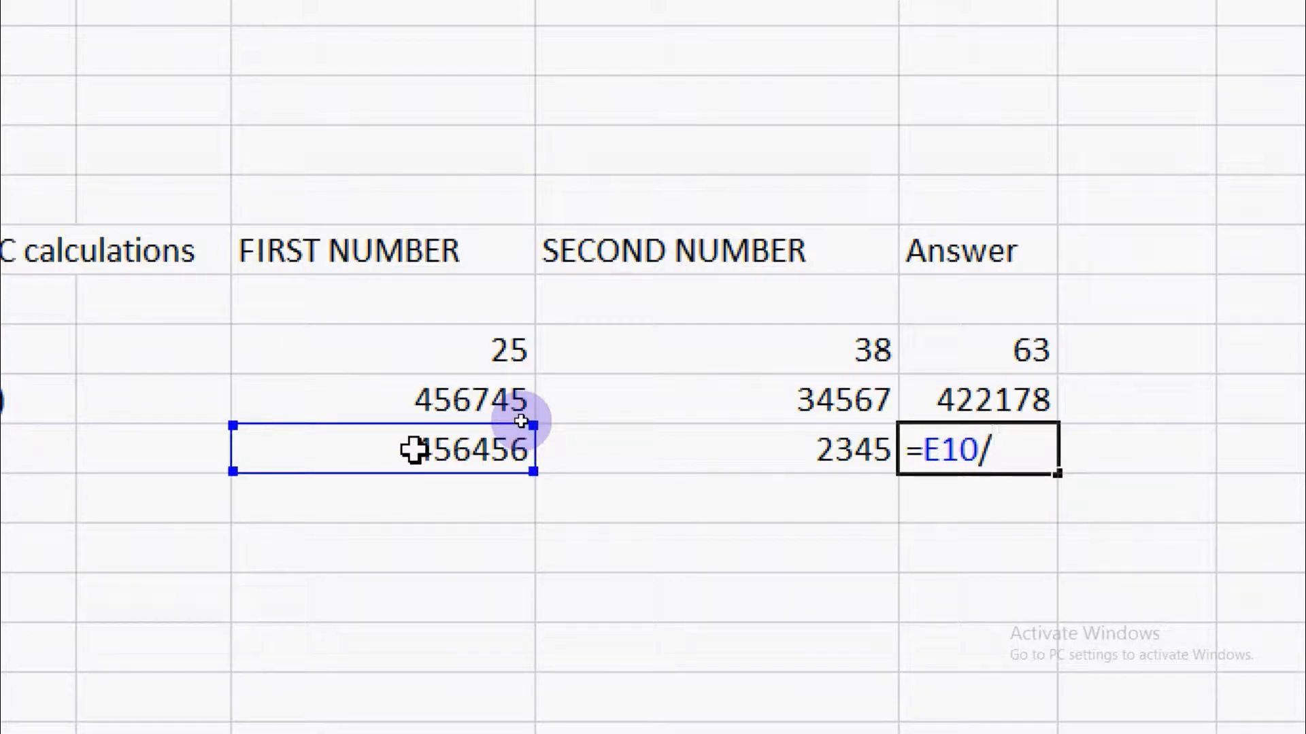
pyautogui.click(843, 456)
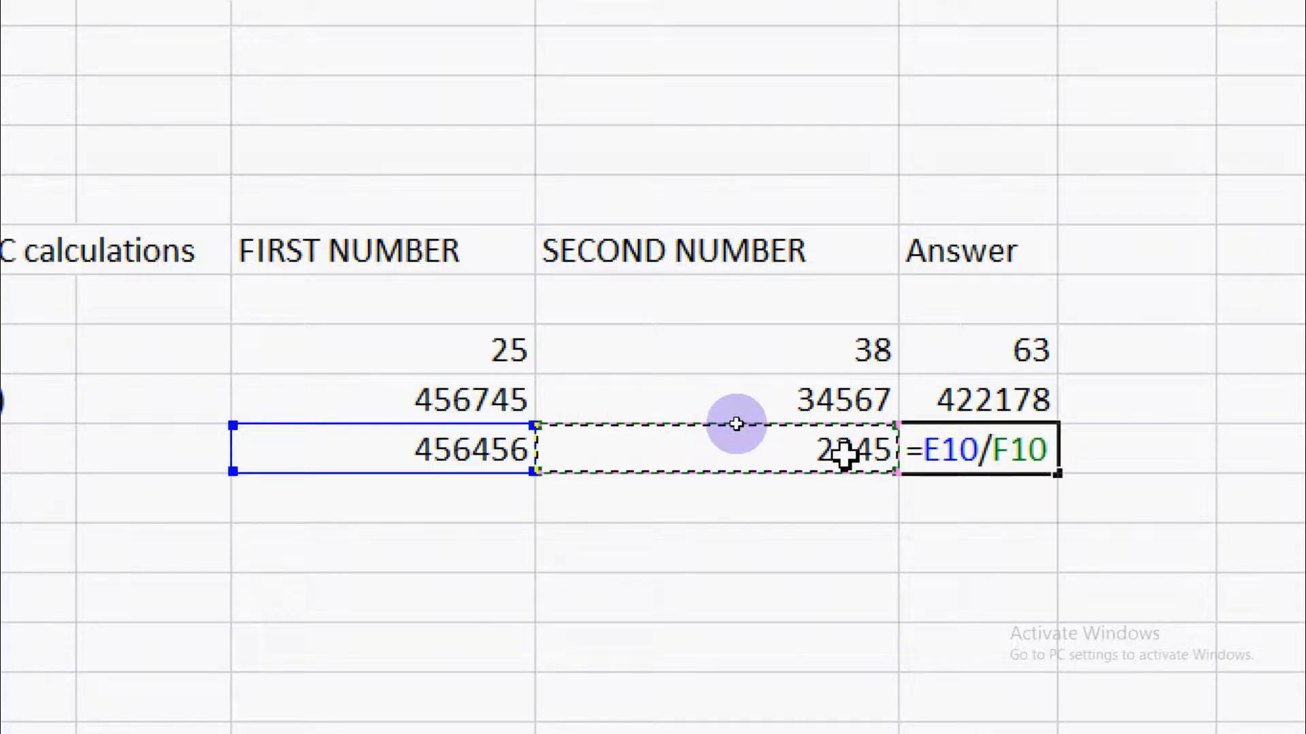
pyautogui.press('Return')
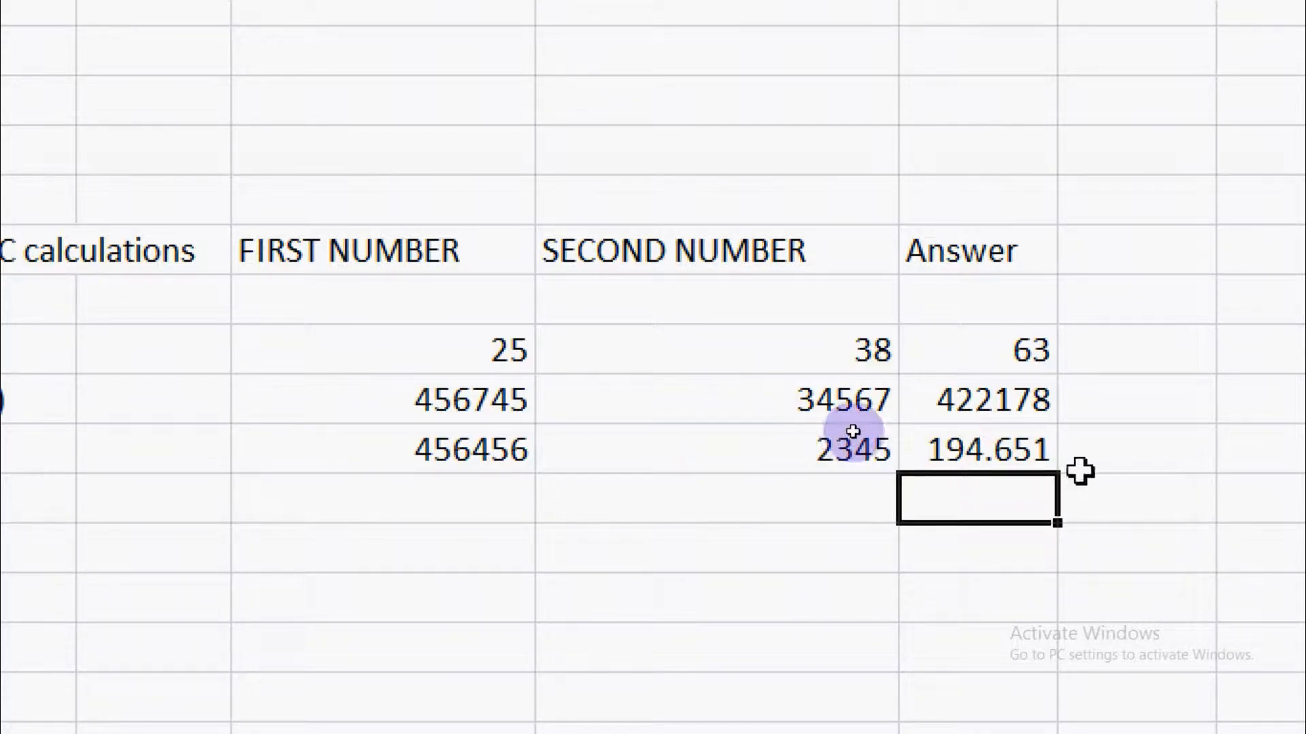
pyautogui.click(994, 453)
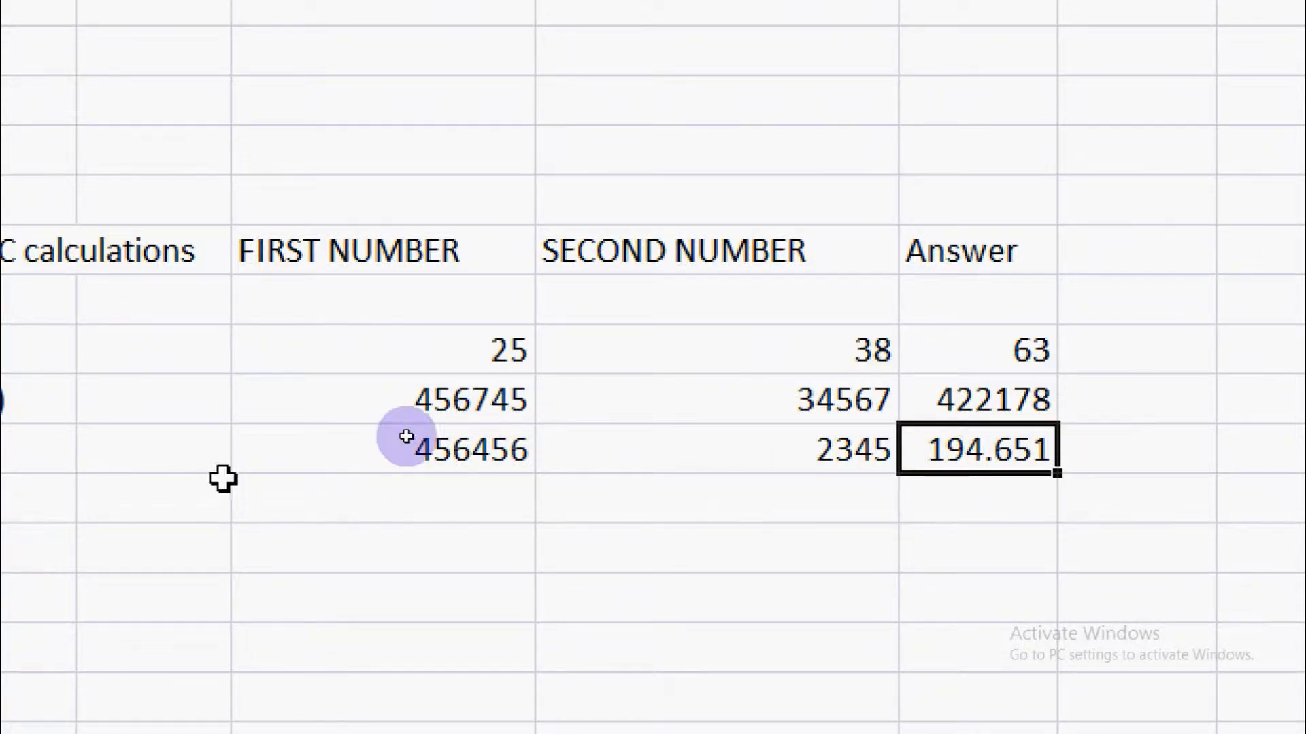
# - Fill the Multiplication row with 34 as the first number (E11) and 56 as the second number (F11)
pyautogui.hscroll(-3, 224, 478)
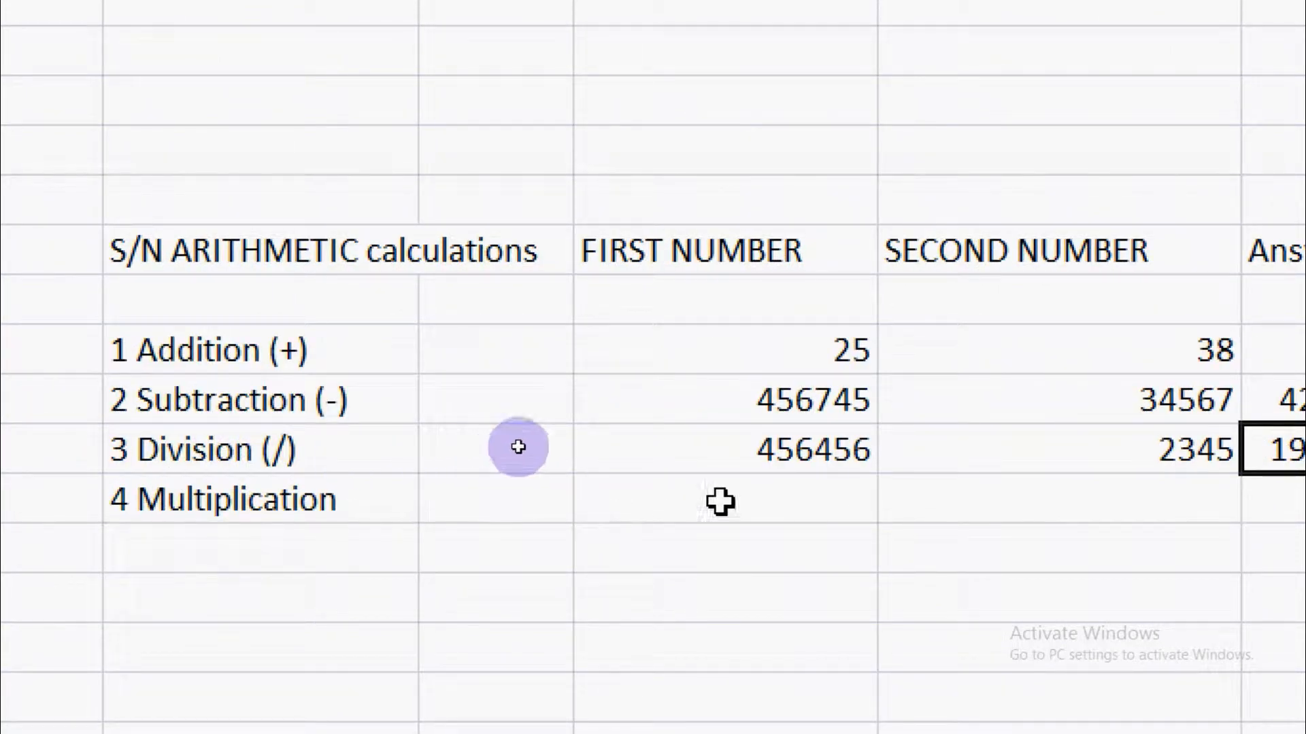
pyautogui.click(794, 500)
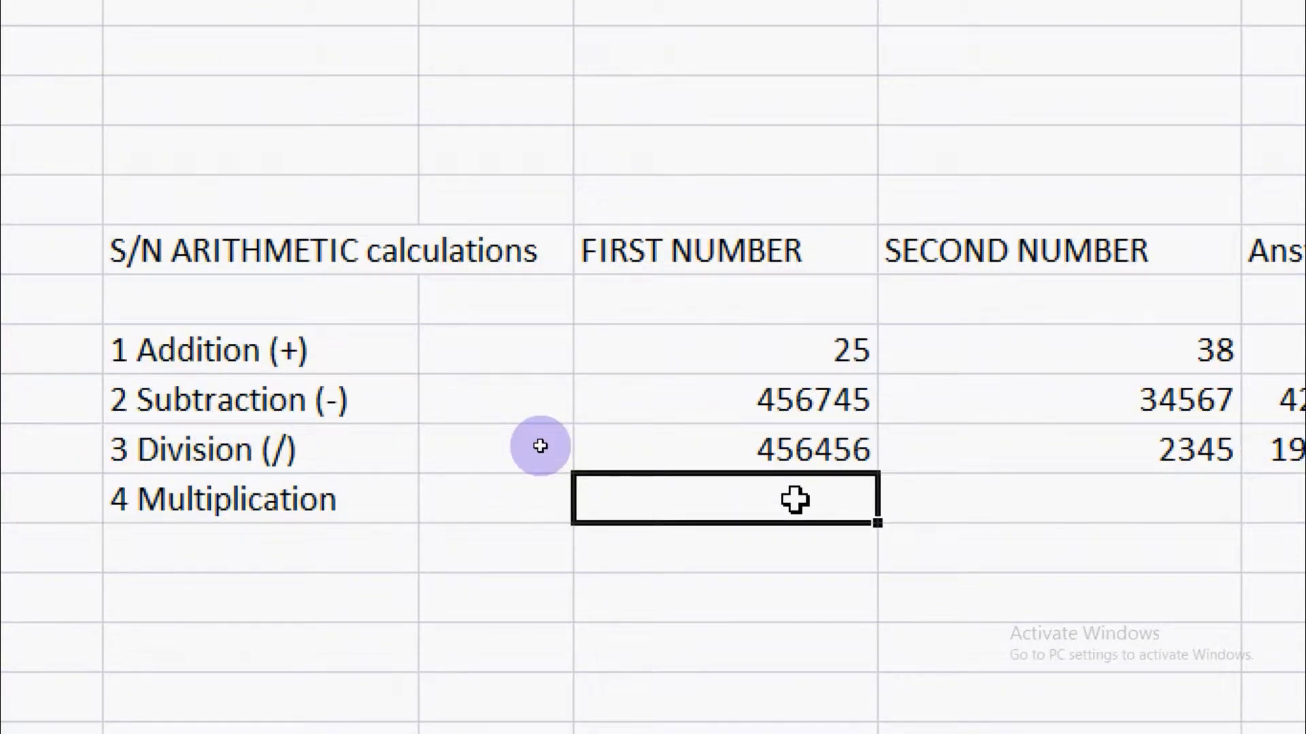
pyautogui.write('34')
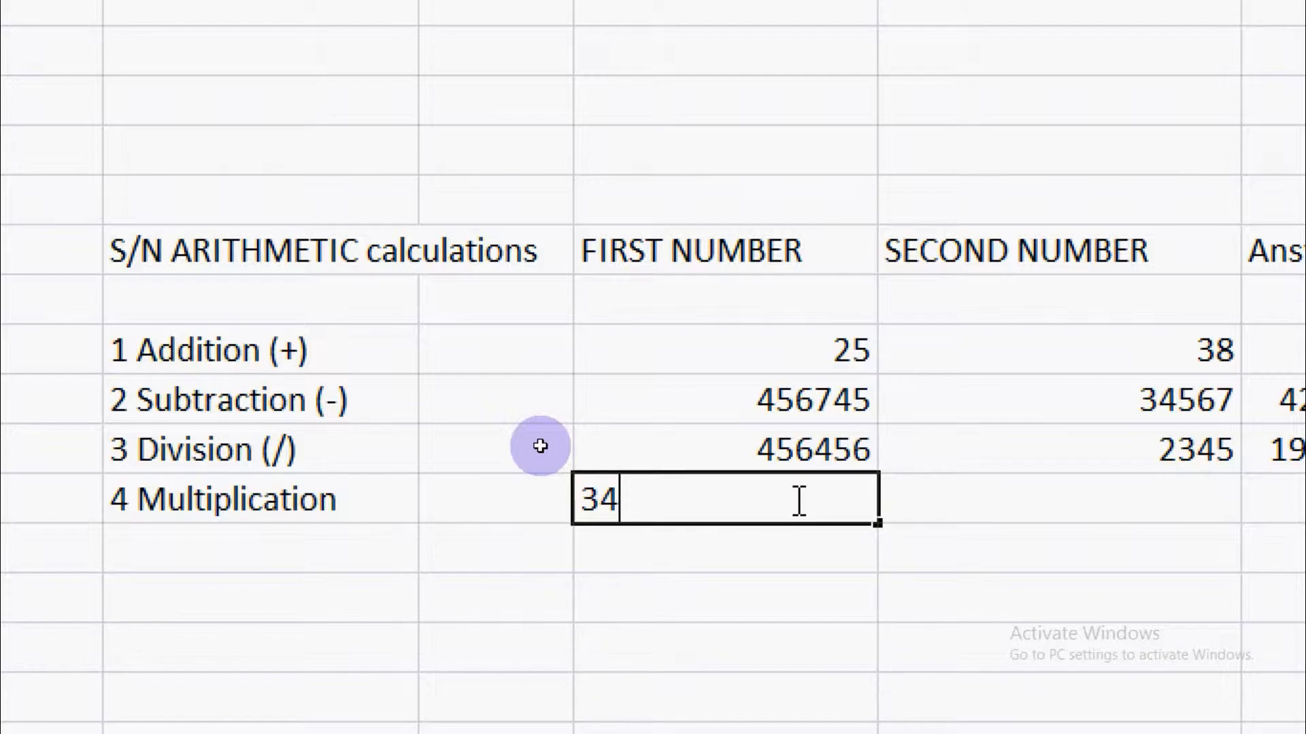
pyautogui.click(1110, 499)
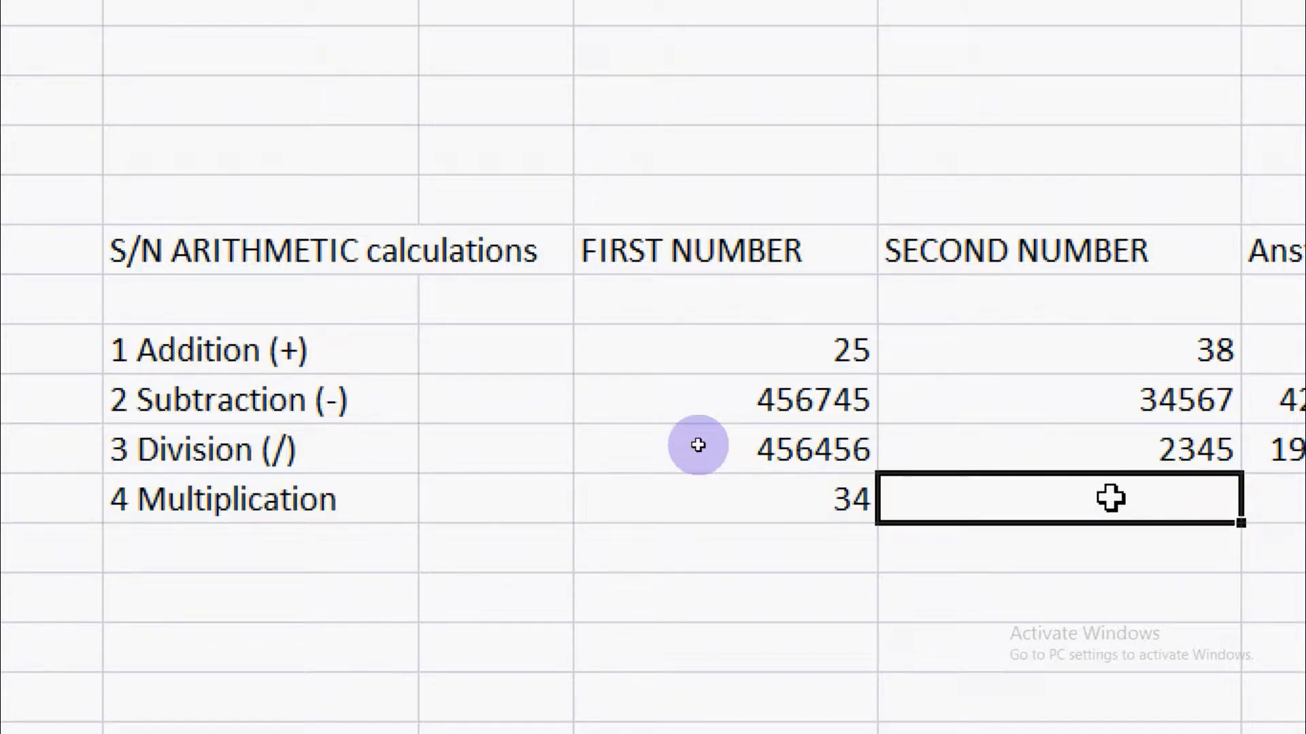
pyautogui.write('56')
pyautogui.hscroll(1, 1113, 498)
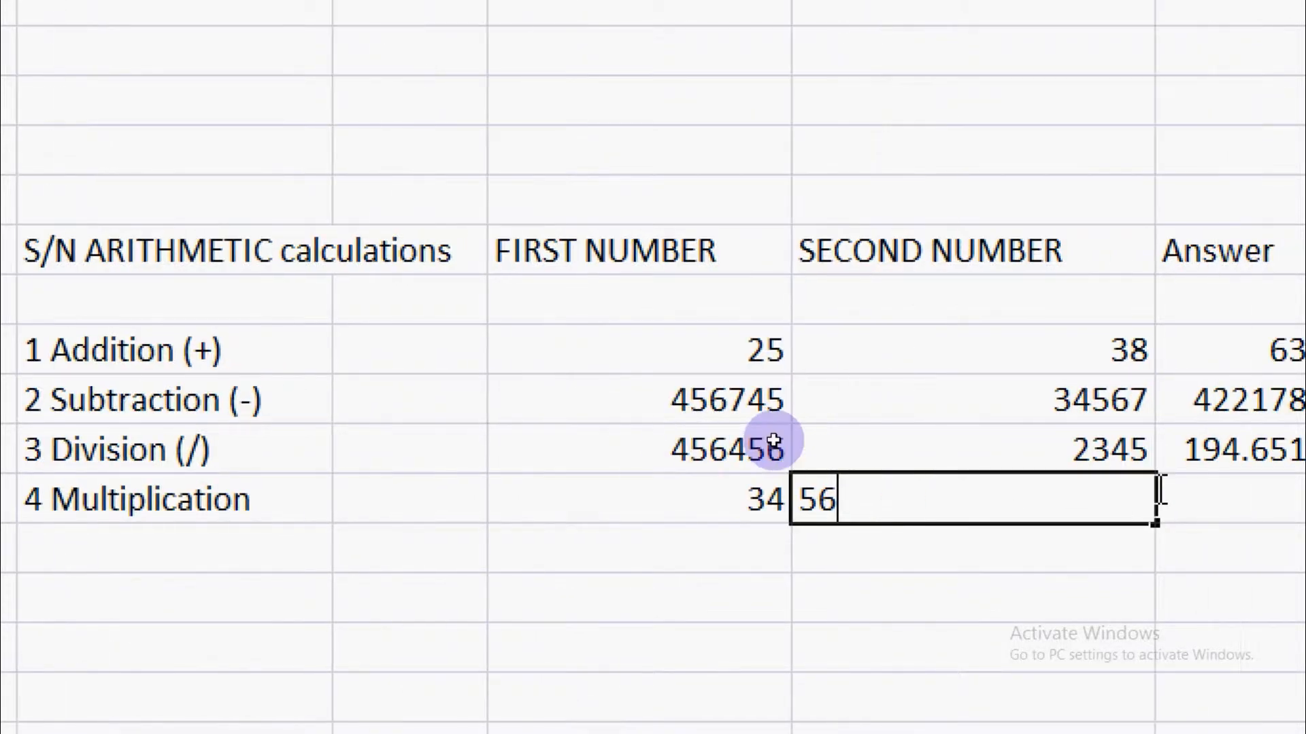
# - Multiply the first number by the second in the Multiplication row's answer cell G11 with =E11*F11
pyautogui.hscroll(1, 1161, 491)
pyautogui.click(1129, 504)
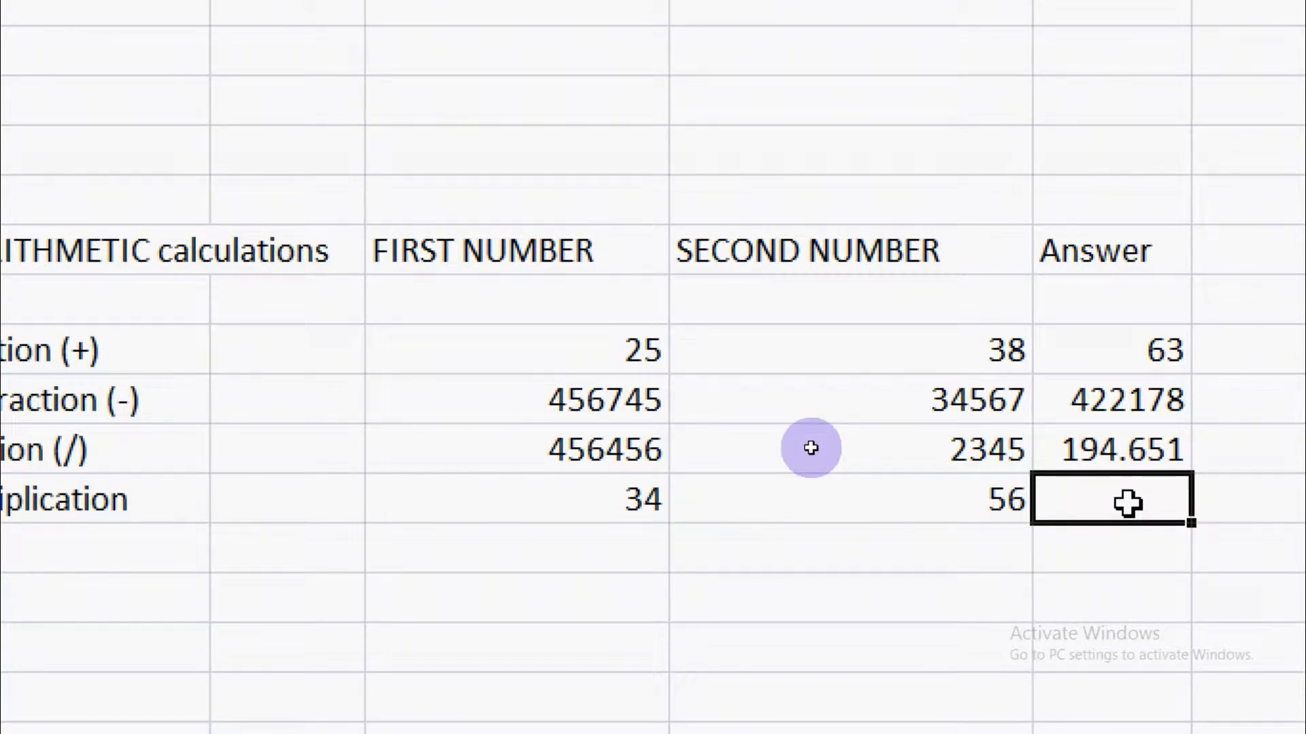
pyautogui.write('=')
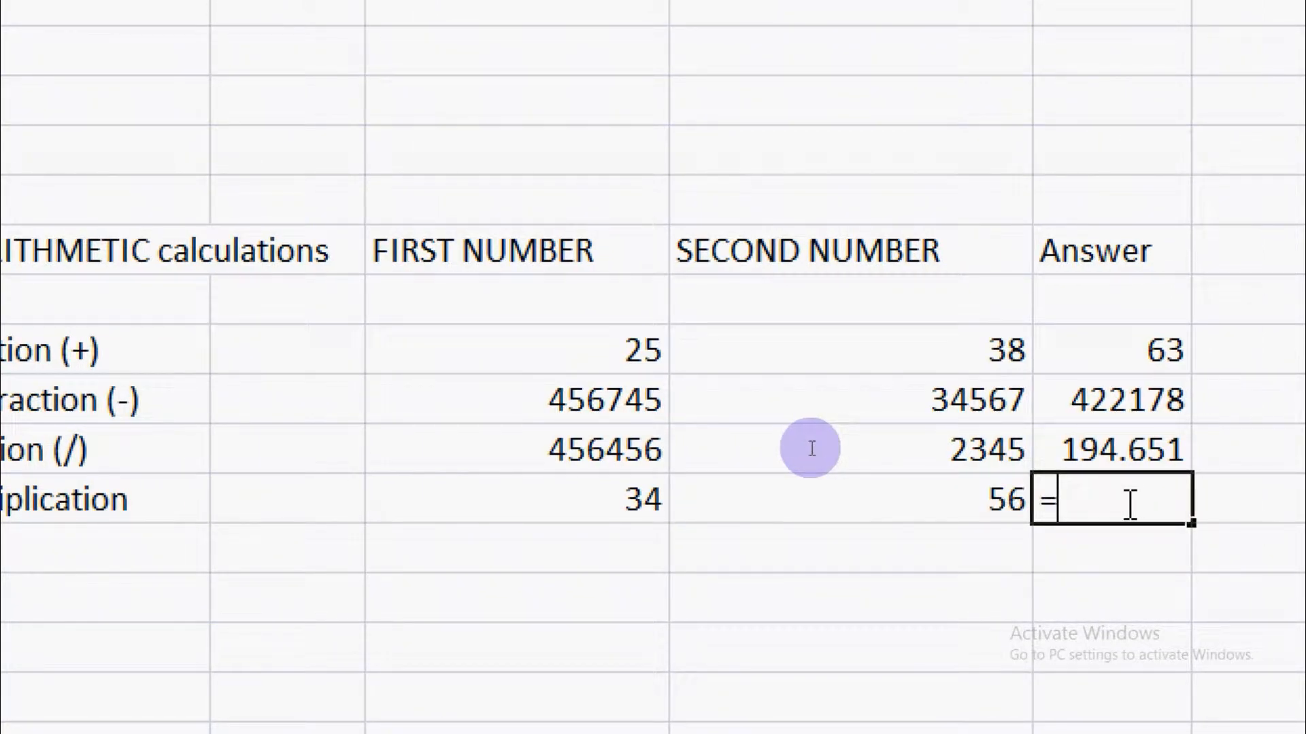
pyautogui.click(605, 500)
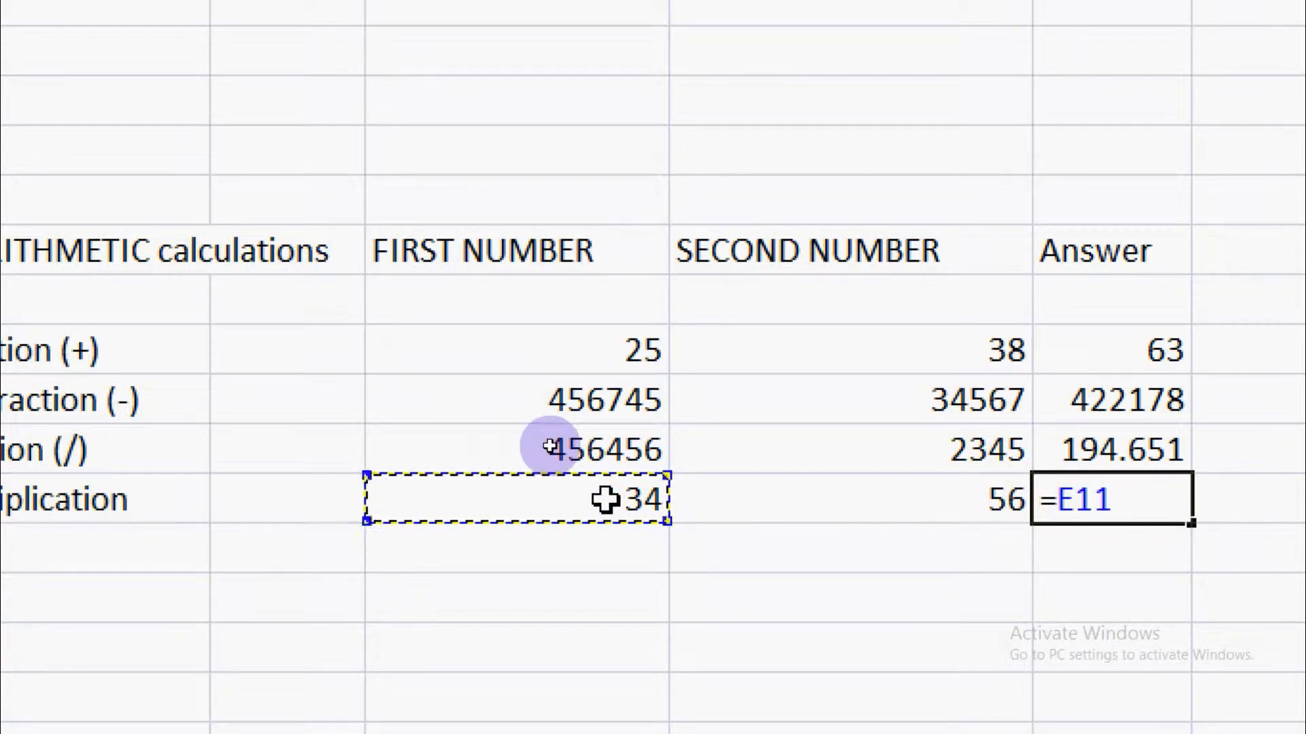
pyautogui.write('*')
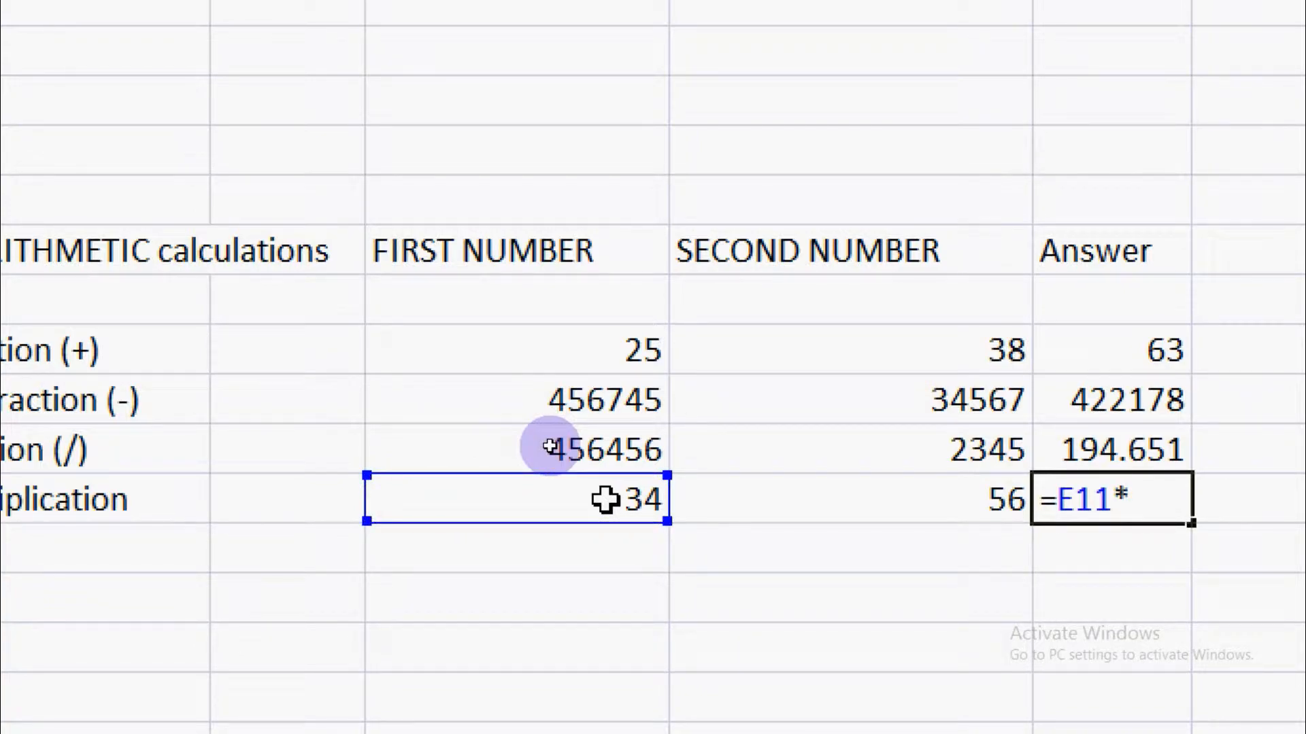
pyautogui.click(867, 514)
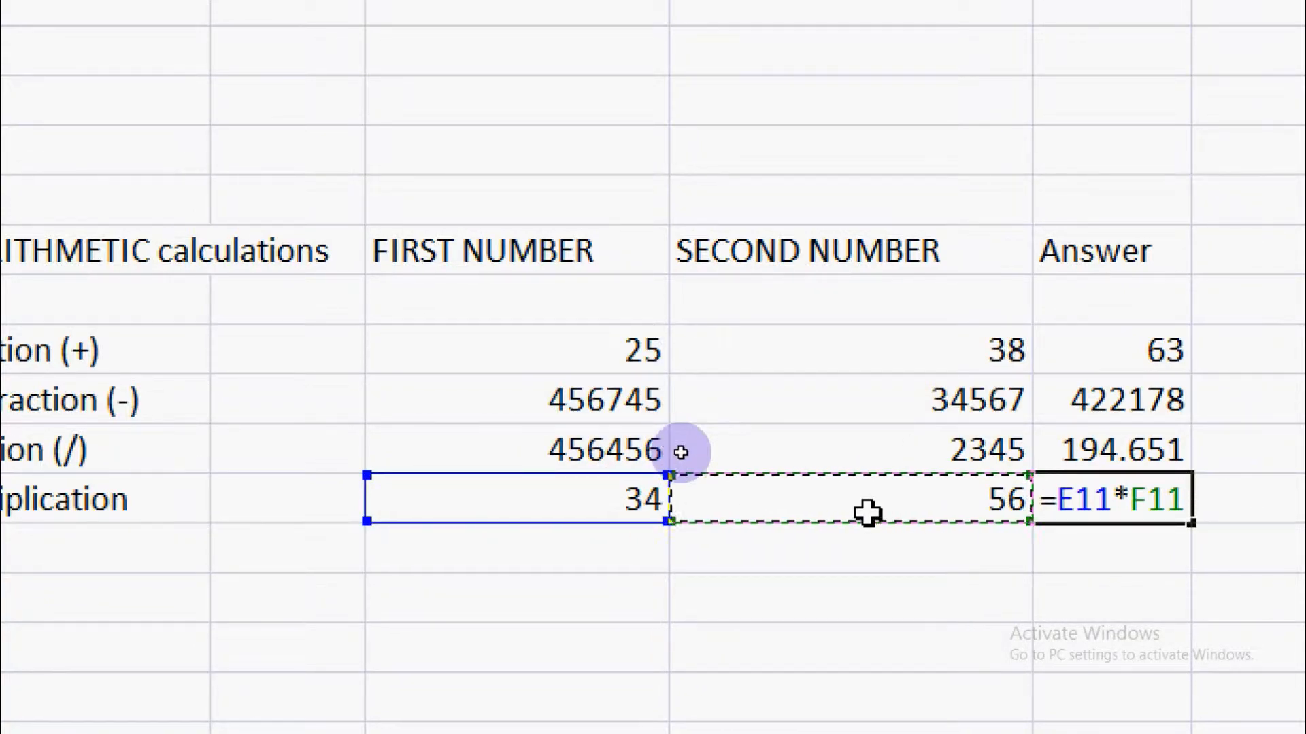
pyautogui.press('Return')
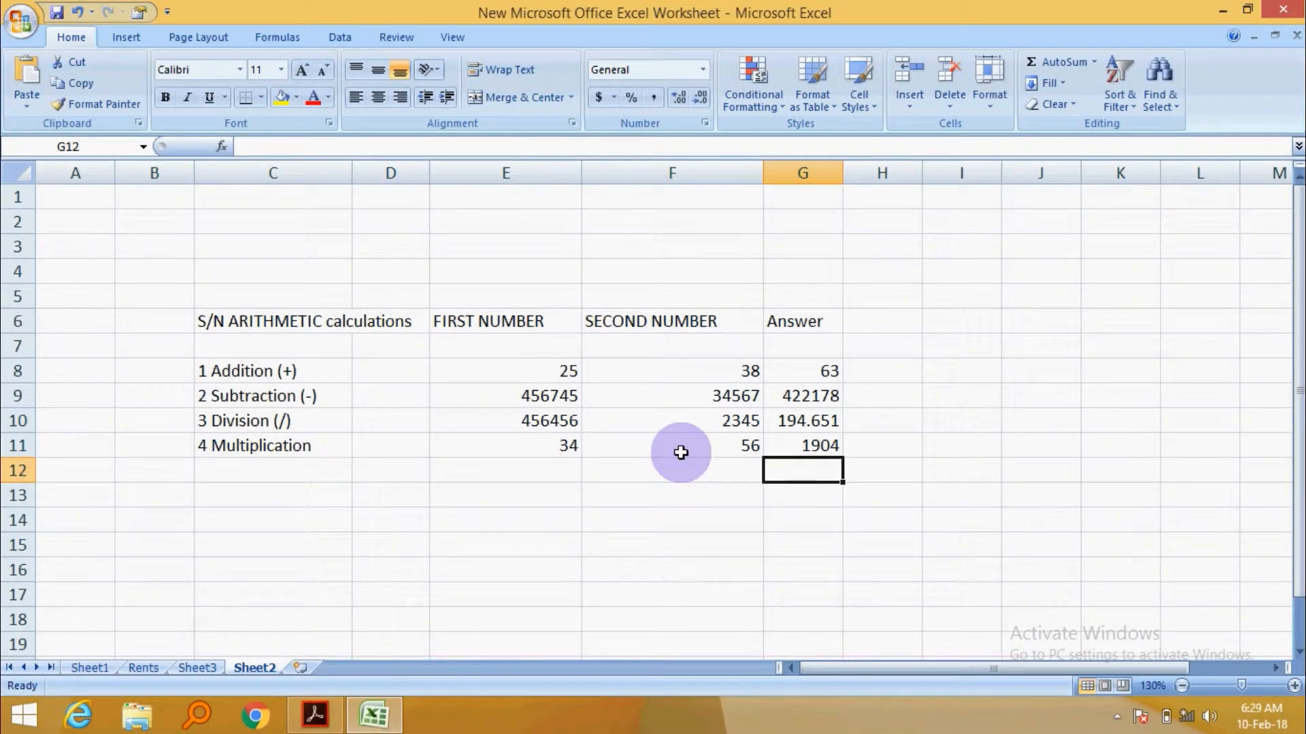
# - Change the Addition row's second number (F8) to 45 and check the recalculated answer in G8
pyautogui.moveTo(793, 373); pyautogui.dragTo(807, 445)
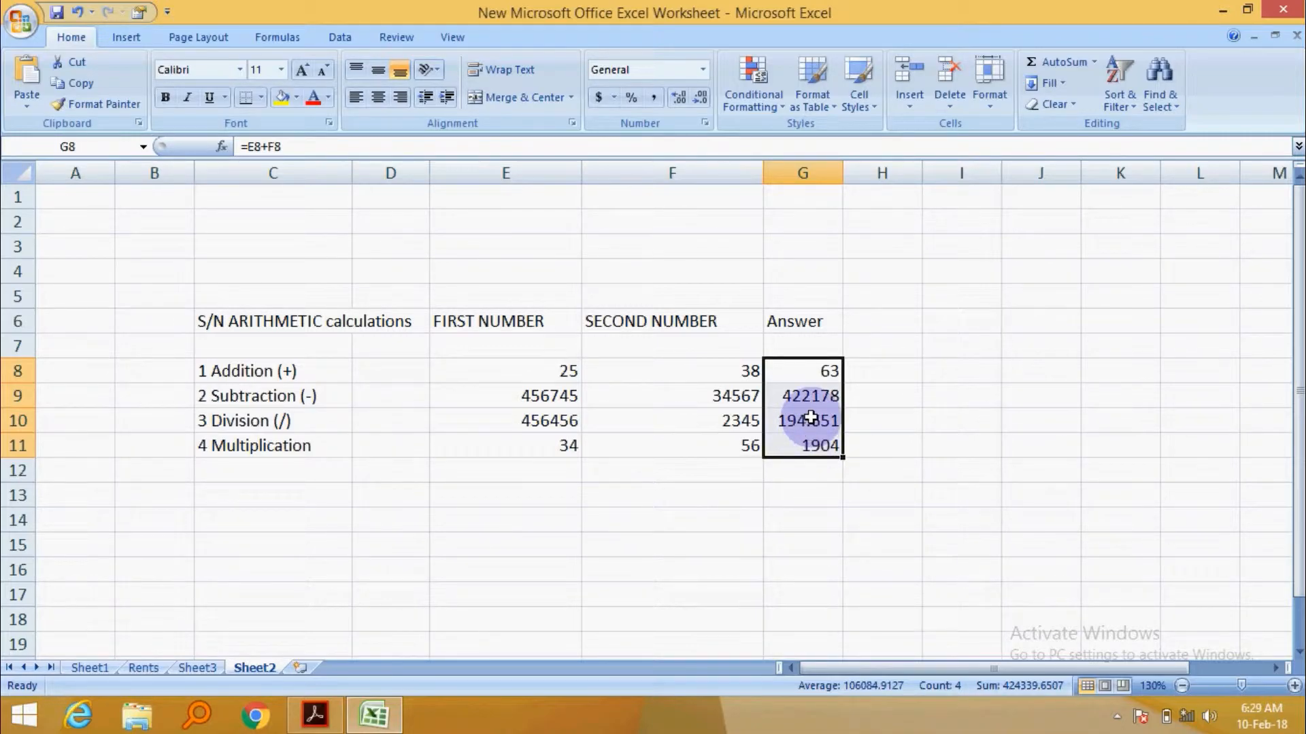
pyautogui.click(703, 372)
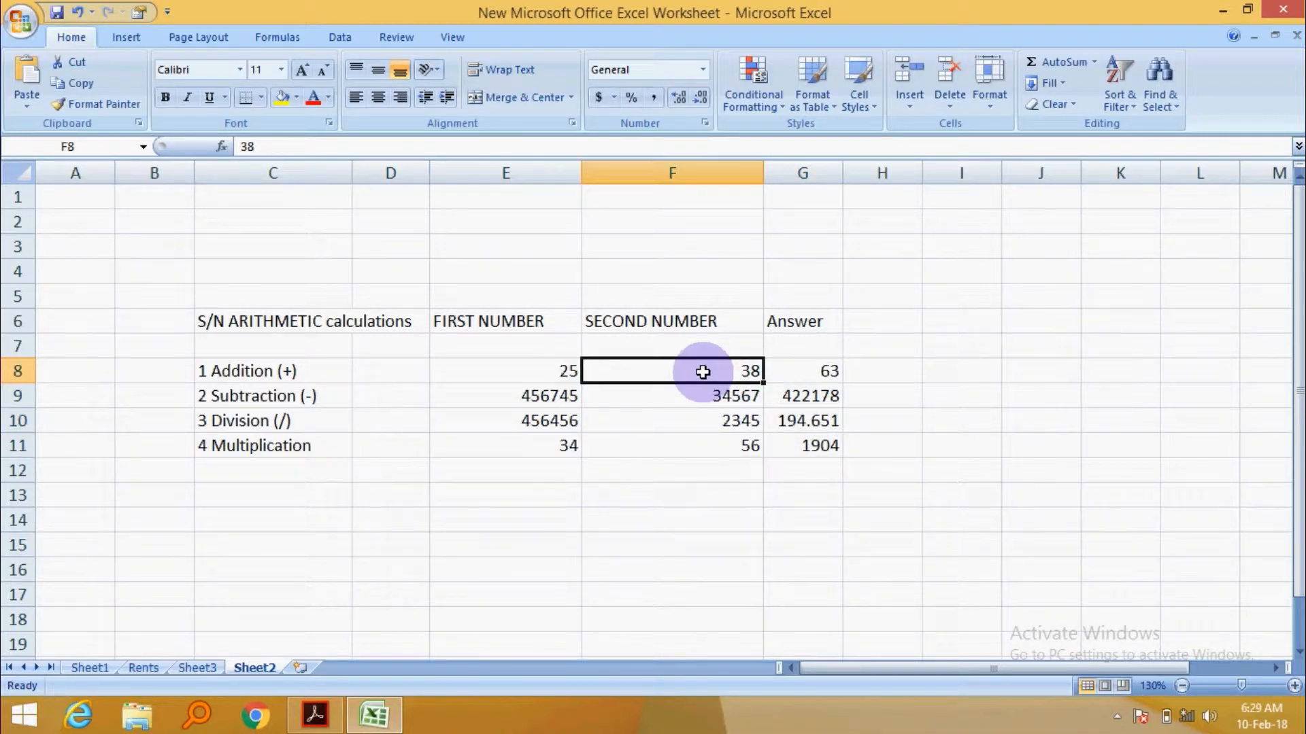
pyautogui.write('45')
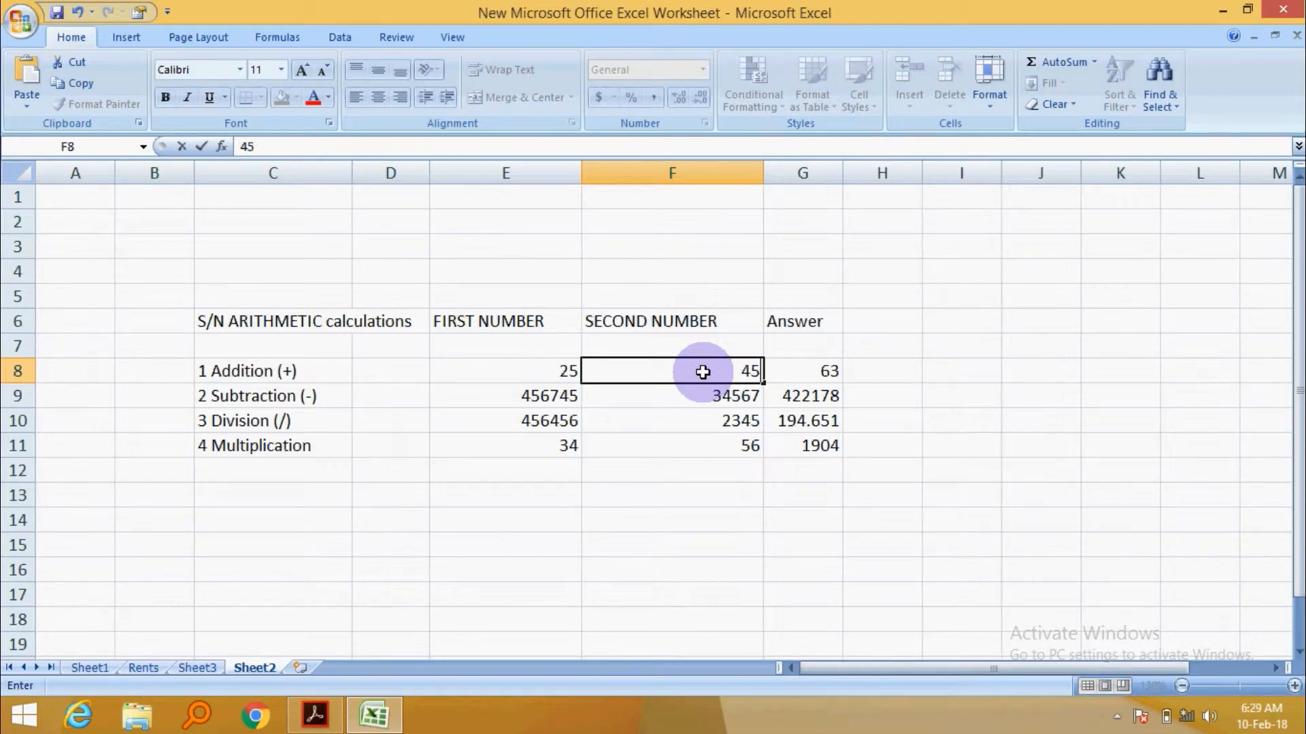
pyautogui.press('Return')
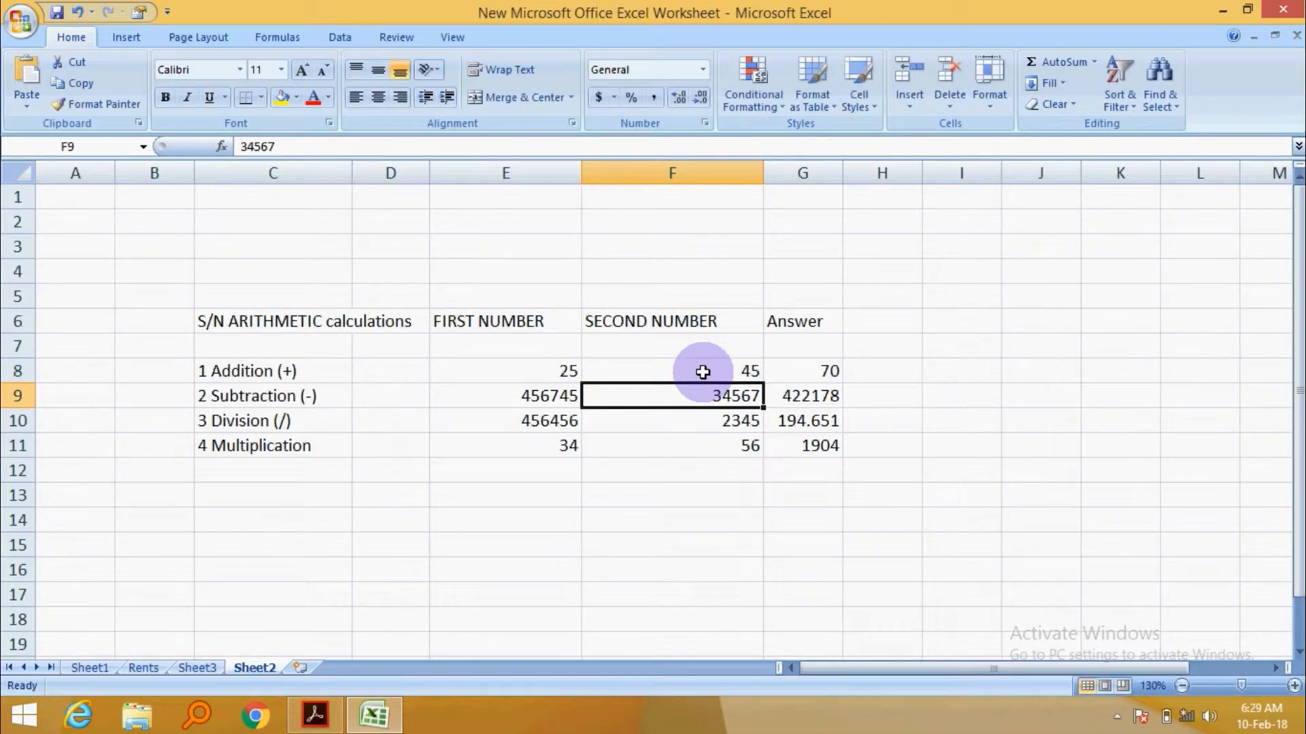
pyautogui.click(811, 370)
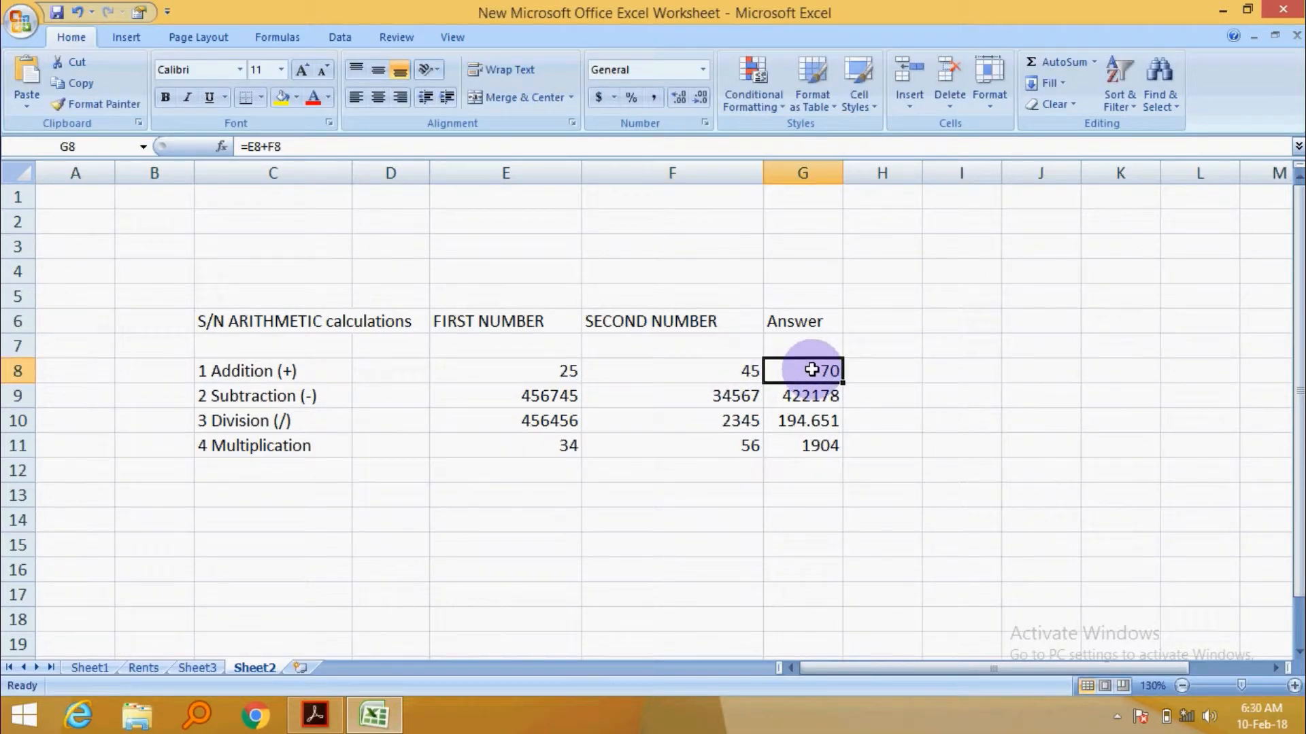